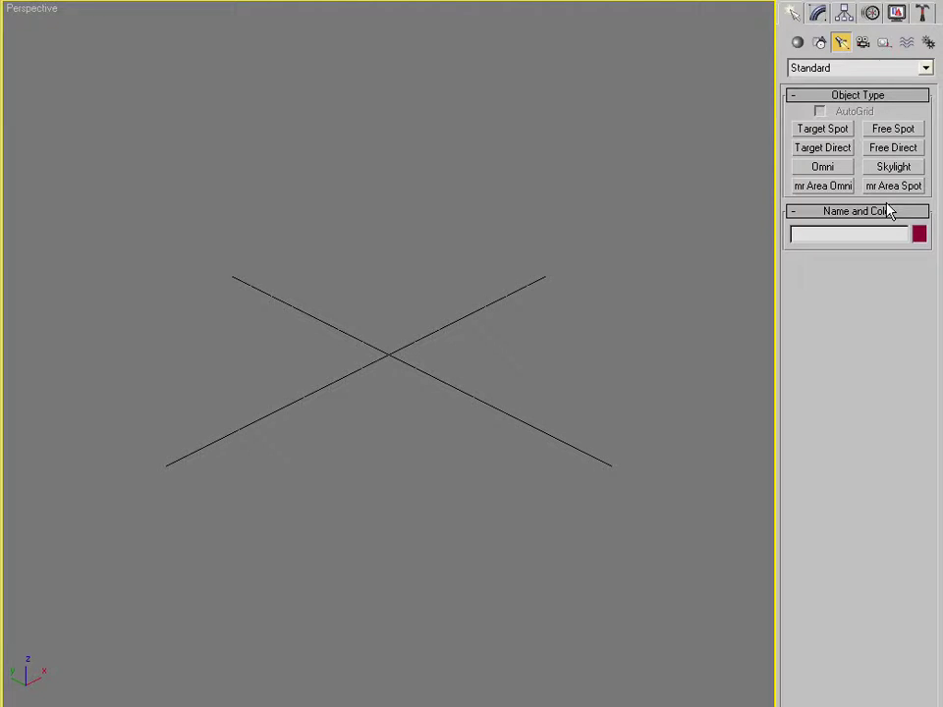
Step: Switch the Create panel from Lights to Geometry to list the Standard Primitives
{"action": "left_click", "coordinate": [797, 42]}
Step: Create a 140×140 box about 84.8 units tall
{"action": "left_click", "coordinate": [819, 129]}
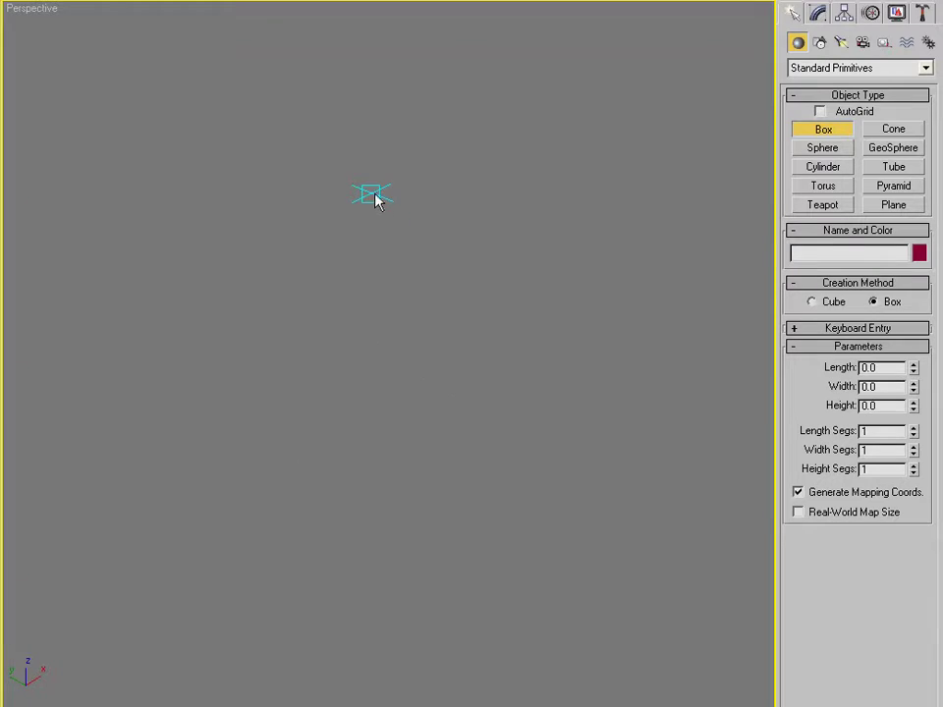
{"action": "left_click_drag", "start_coordinate": [374, 197], "coordinate": [422, 674]}
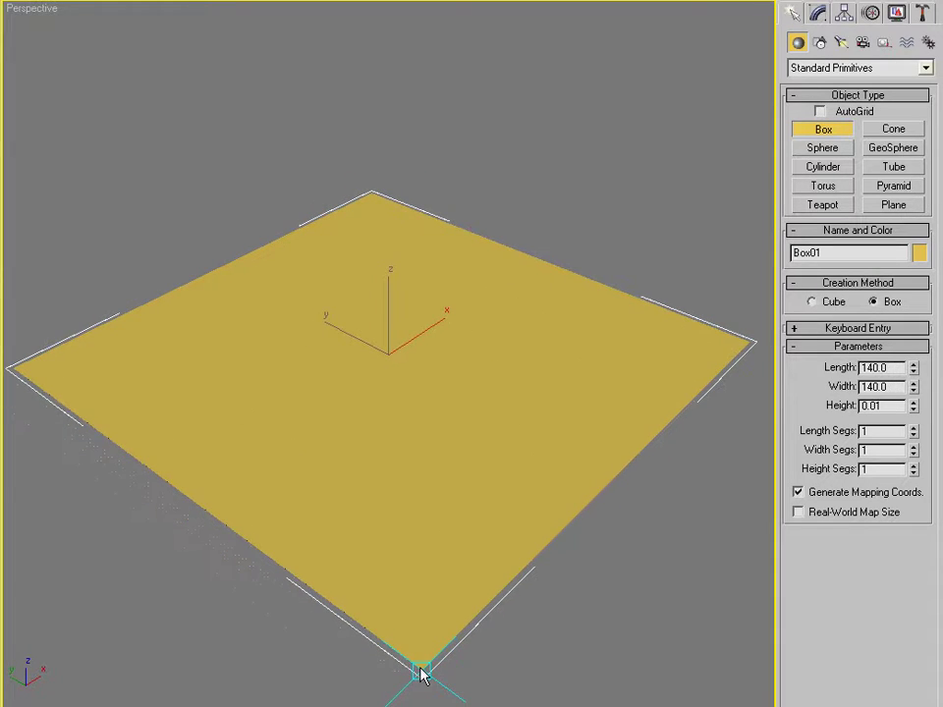
{"action": "left_click", "coordinate": [448, 485]}
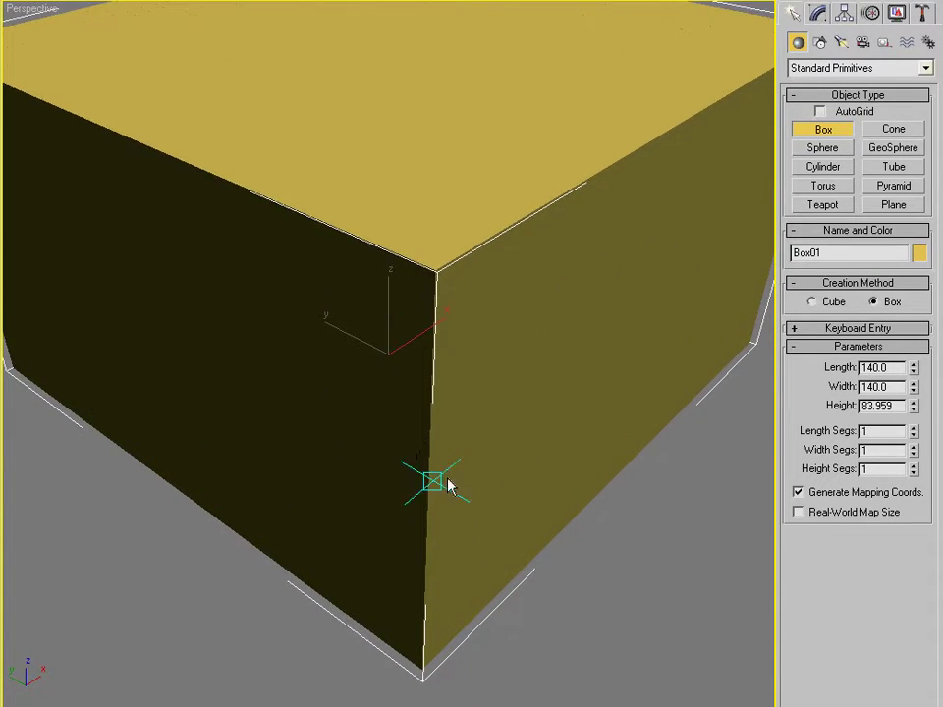
{"action": "key", "text": "z"}
{"action": "mouse_move", "coordinate": [914, 405]}
{"action": "left_mouse_down"}
{"action": "mouse_move", "coordinate": [915, 425]}
{"action": "mouse_move", "coordinate": [916, 412]}
{"action": "left_mouse_up"}
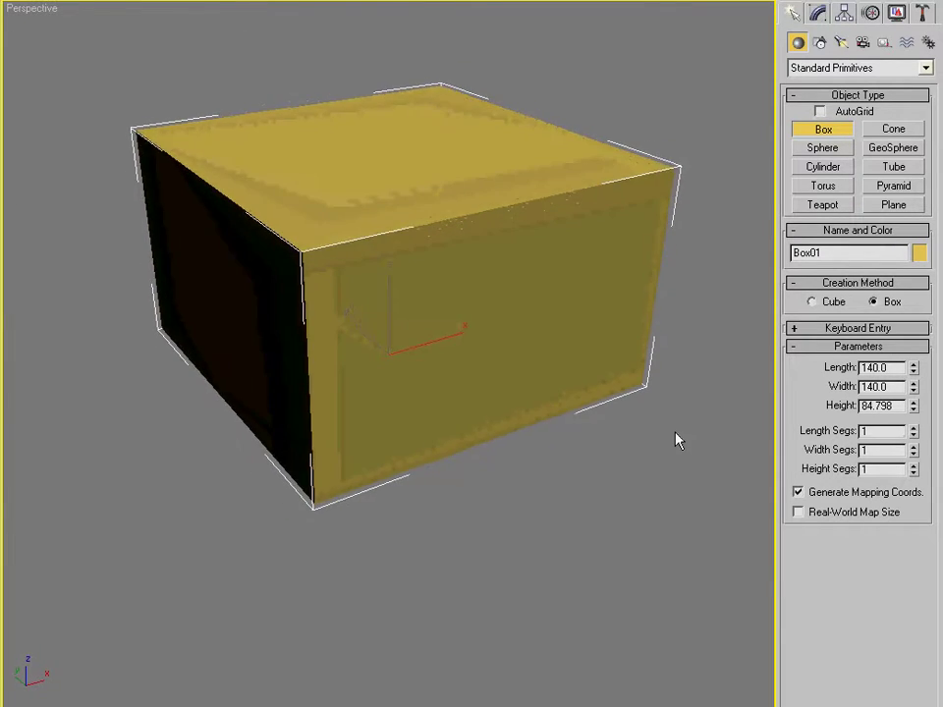
{"action": "right_click", "coordinate": [381, 265]}
Step: Convert the box to an Editable Poly
{"action": "right_click", "coordinate": [398, 307]}
{"action": "mouse_move", "coordinate": [481, 475]}
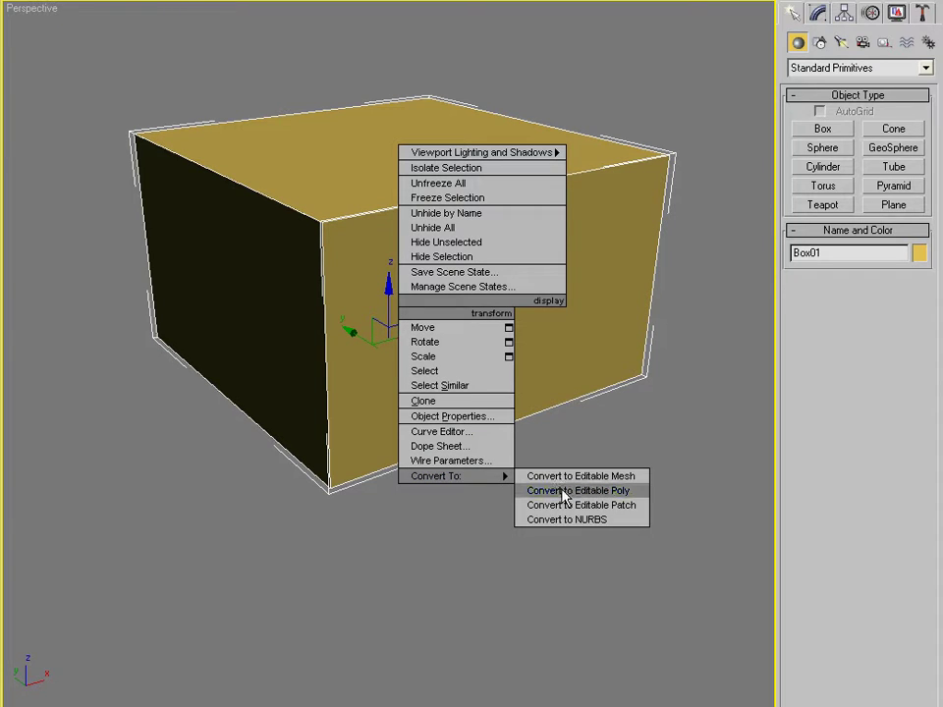
{"action": "left_click", "coordinate": [559, 490]}
{"action": "left_click", "coordinate": [876, 268]}
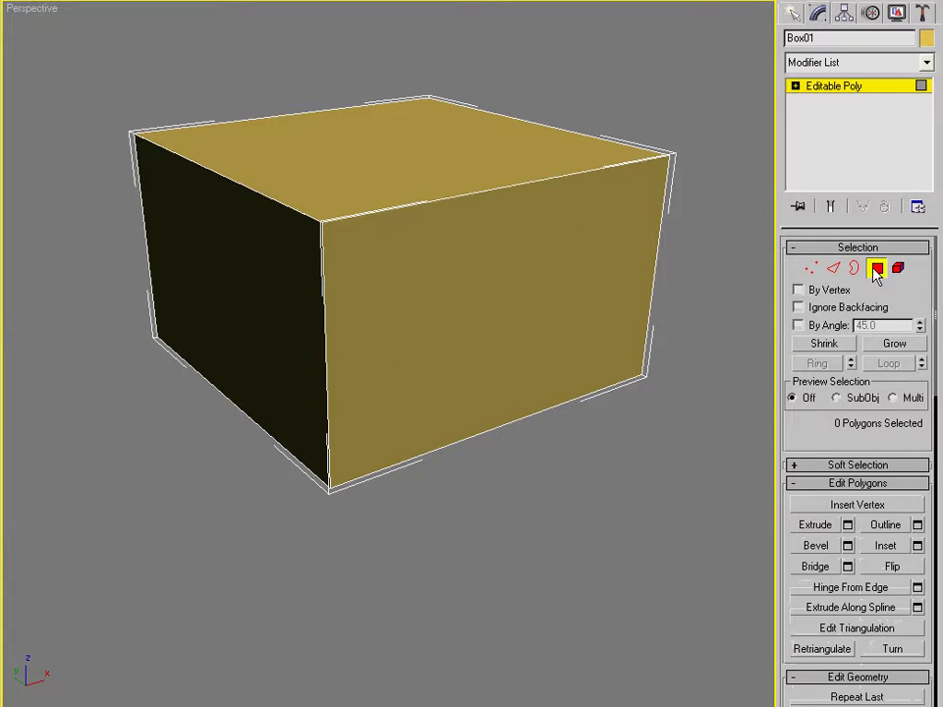
{"action": "middle_click_drag", "start_coordinate": [595, 269], "coordinate": [371, 74], "text": "alt"}
Step: Connect two opposite top edges with 2 segments and select the middle top strip
{"action": "key", "text": "2"}
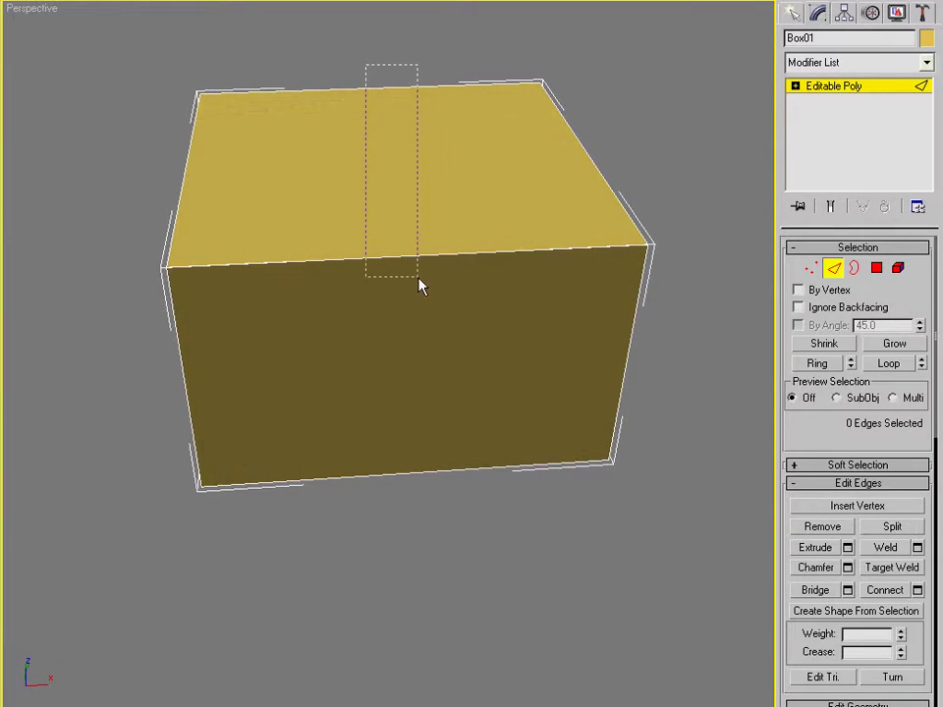
{"action": "left_click_drag", "start_coordinate": [420, 285], "coordinate": [410, 267]}
{"action": "mouse_move", "coordinate": [410, 267]}
{"action": "middle_mouse_down", "text": "alt"}
{"action": "mouse_move", "coordinate": [573, 210]}
{"action": "mouse_move", "coordinate": [393, 276]}
{"action": "mouse_move", "coordinate": [422, 285]}
{"action": "middle_mouse_up", "text": "alt"}
{"action": "left_click", "coordinate": [918, 590]}
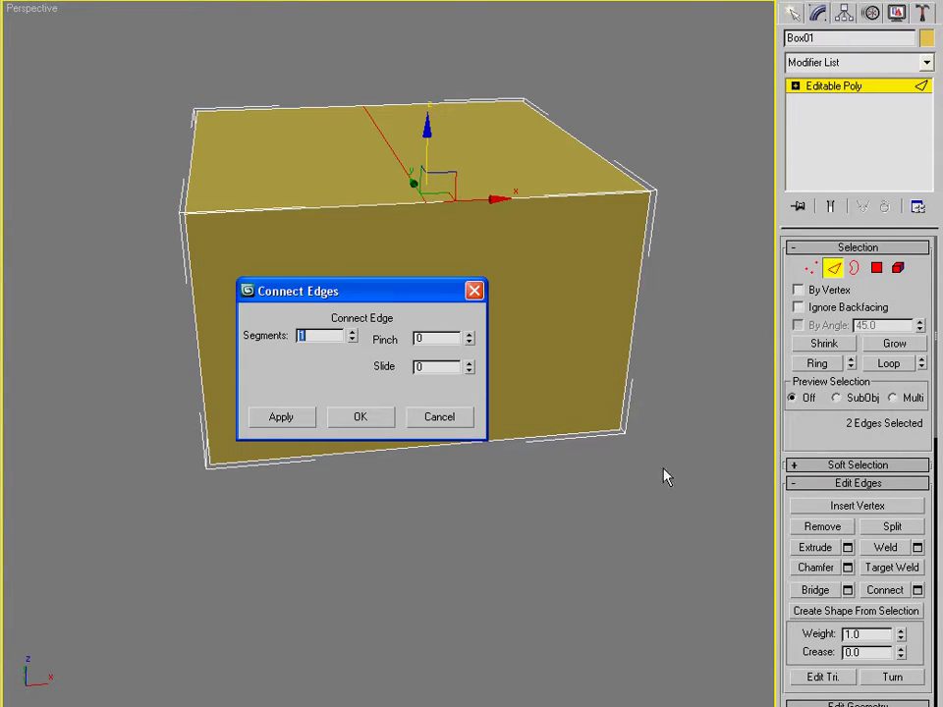
{"action": "left_click", "coordinate": [351, 333]}
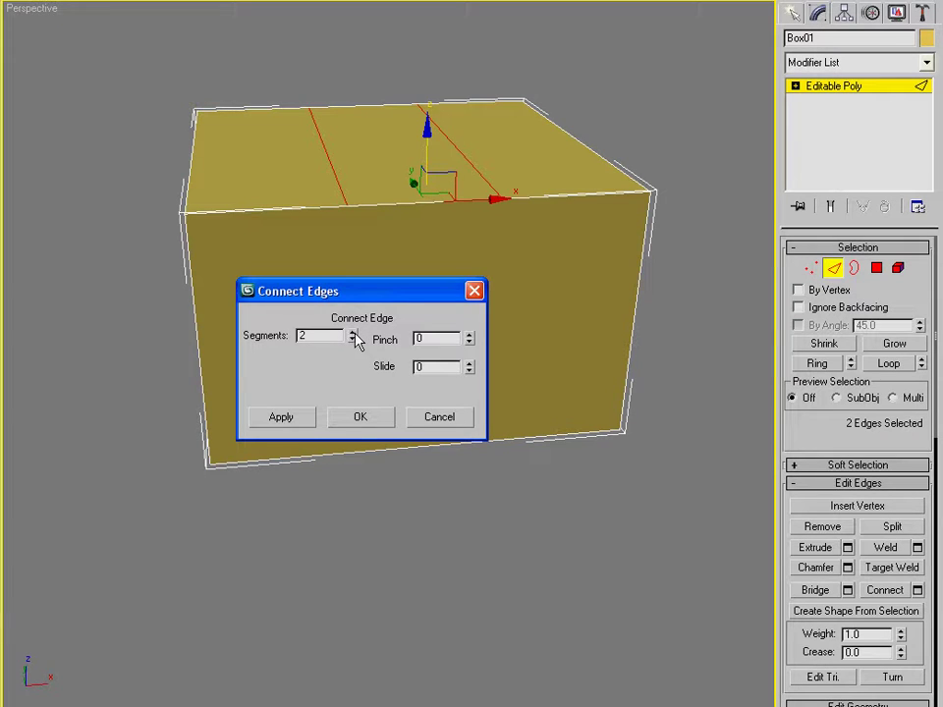
{"action": "left_click", "coordinate": [360, 418]}
{"action": "key", "text": "4"}
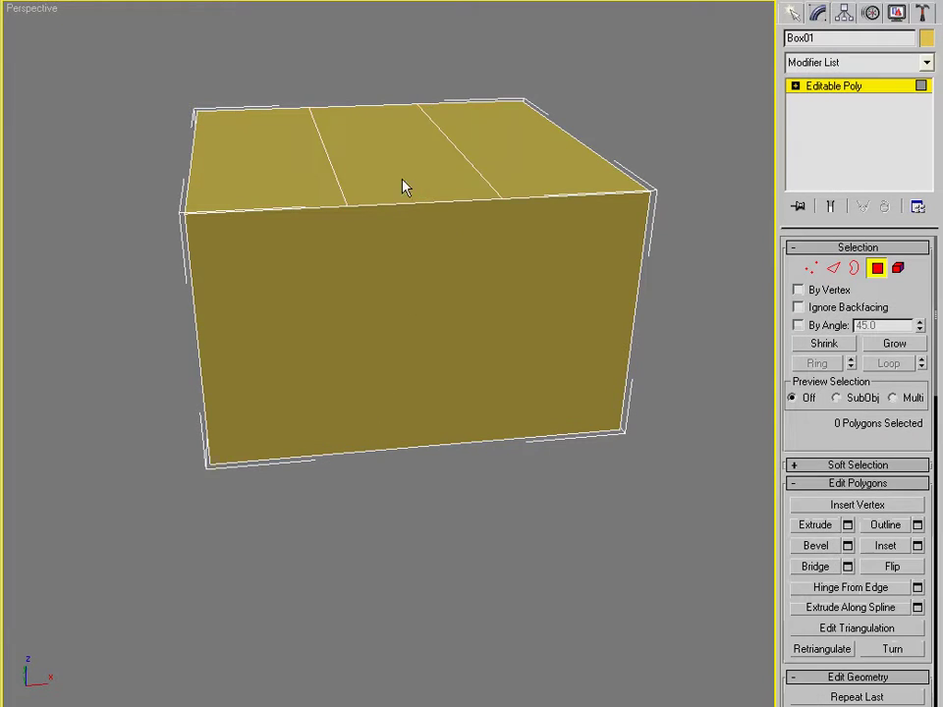
{"action": "middle_click_drag", "start_coordinate": [405, 184], "coordinate": [437, 263], "text": "alt"}
{"action": "left_click", "coordinate": [413, 234]}
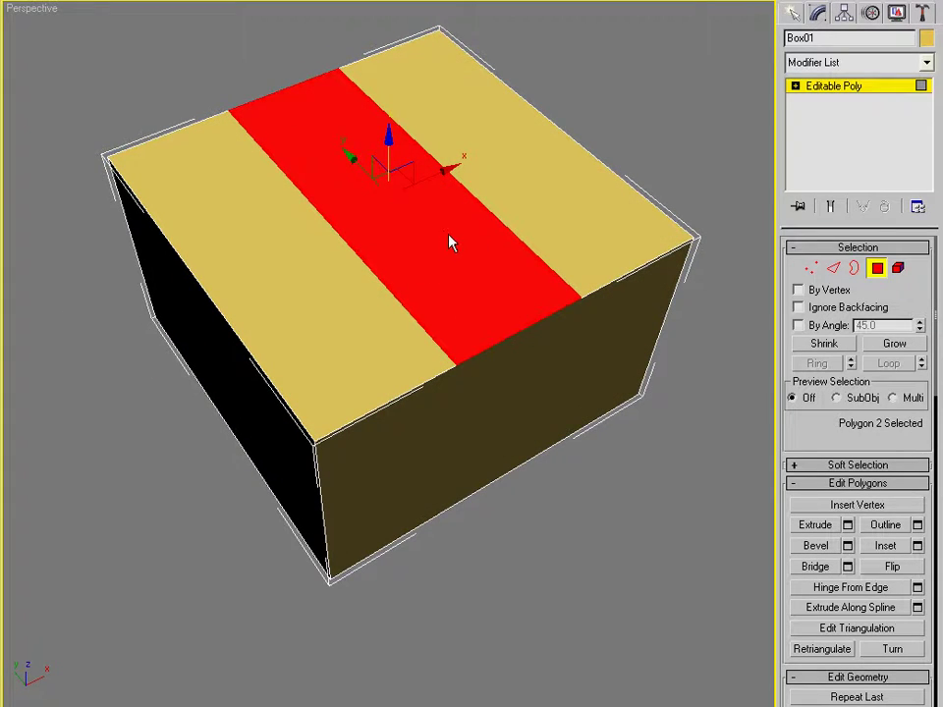
Step: Inset the middle top strip, then extrude the inset face upward
{"action": "left_click", "coordinate": [884, 545]}
{"action": "left_click_drag", "start_coordinate": [404, 244], "coordinate": [414, 206]}
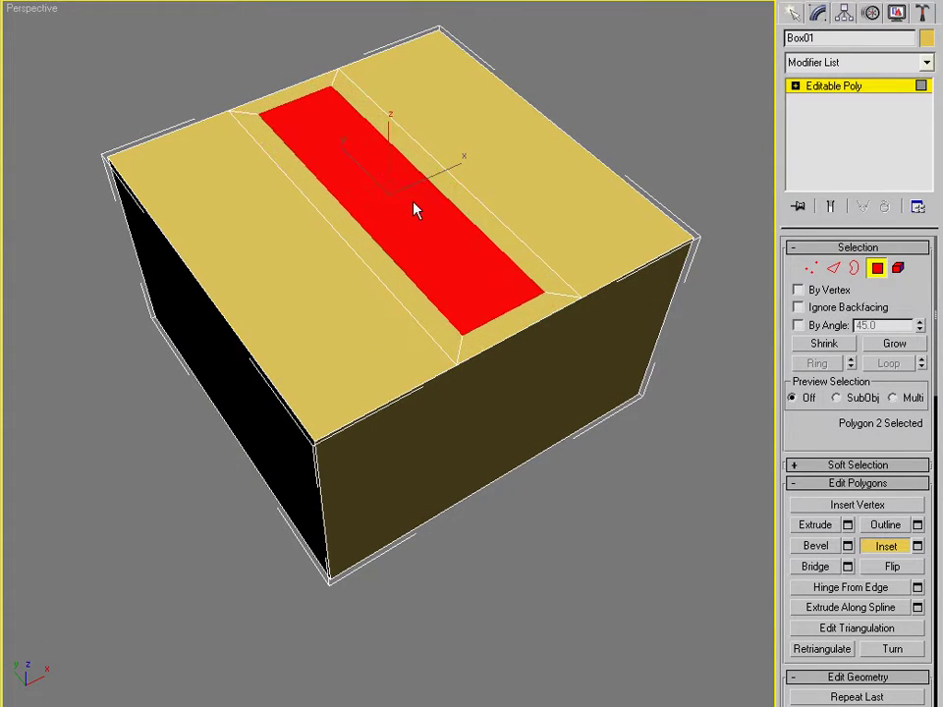
{"action": "left_click", "coordinate": [815, 524]}
{"action": "left_click_drag", "start_coordinate": [433, 255], "coordinate": [438, 210]}
Step: Orbit to inspect the raised slab and select all the box's polygons
{"action": "middle_click_drag", "start_coordinate": [437, 205], "coordinate": [506, 253], "text": "alt"}
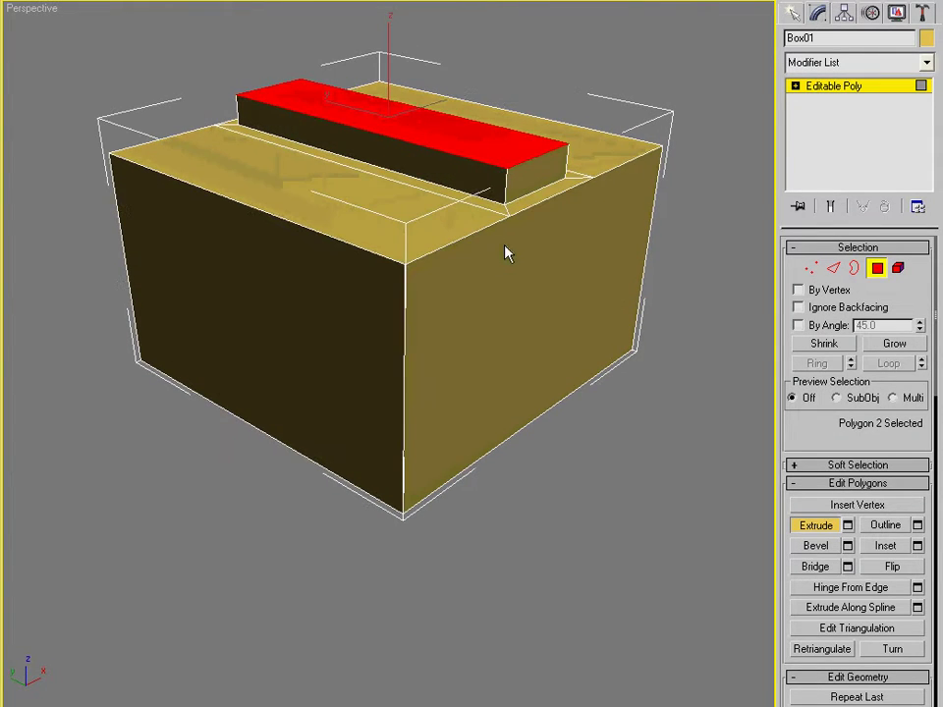
{"action": "middle_click_drag", "start_coordinate": [581, 363], "coordinate": [563, 333], "text": "alt"}
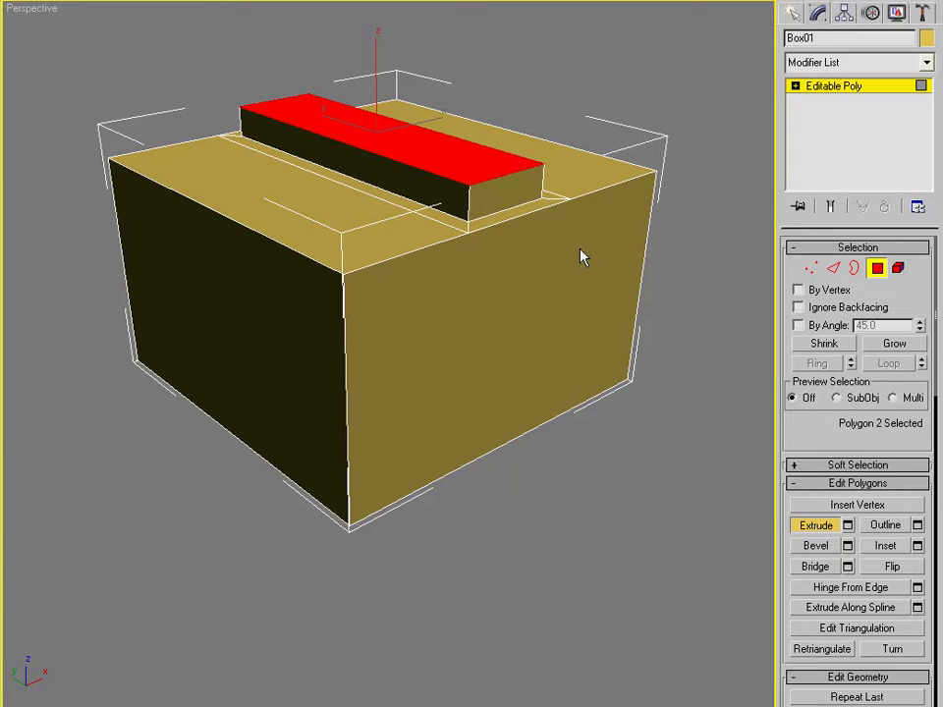
{"action": "mouse_move", "coordinate": [580, 257]}
{"action": "middle_mouse_down", "text": "alt"}
{"action": "mouse_move", "coordinate": [539, 230]}
{"action": "mouse_move", "coordinate": [562, 259]}
{"action": "mouse_move", "coordinate": [574, 237]}
{"action": "middle_mouse_up", "text": "alt"}
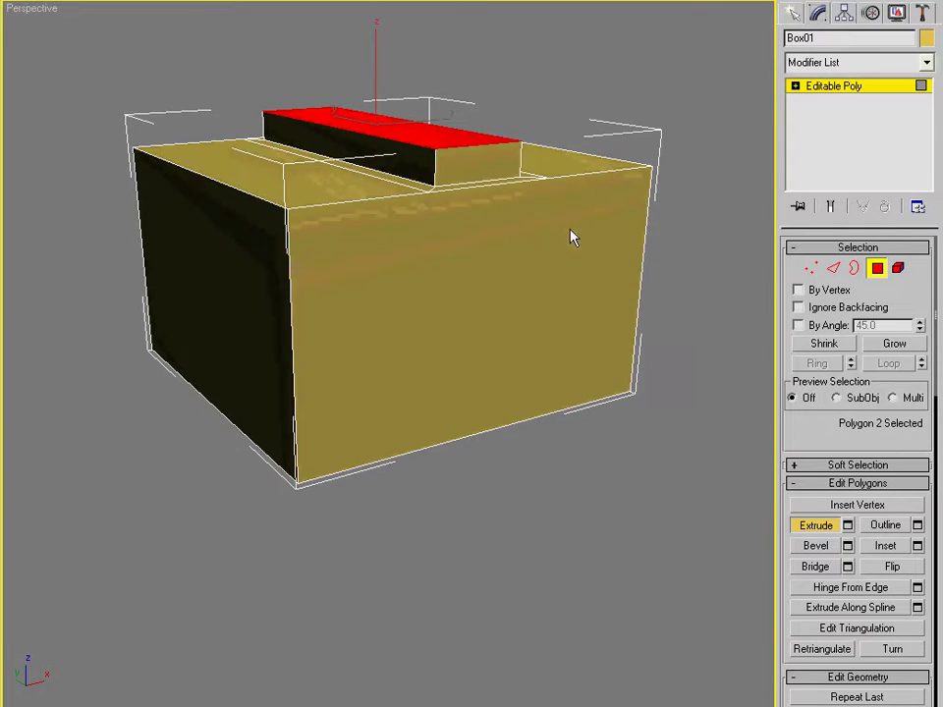
{"action": "key", "text": "ctrl+a"}
Step: Flip all of Box01's normals inward and exit Polygon mode
{"action": "left_click", "coordinate": [892, 566]}
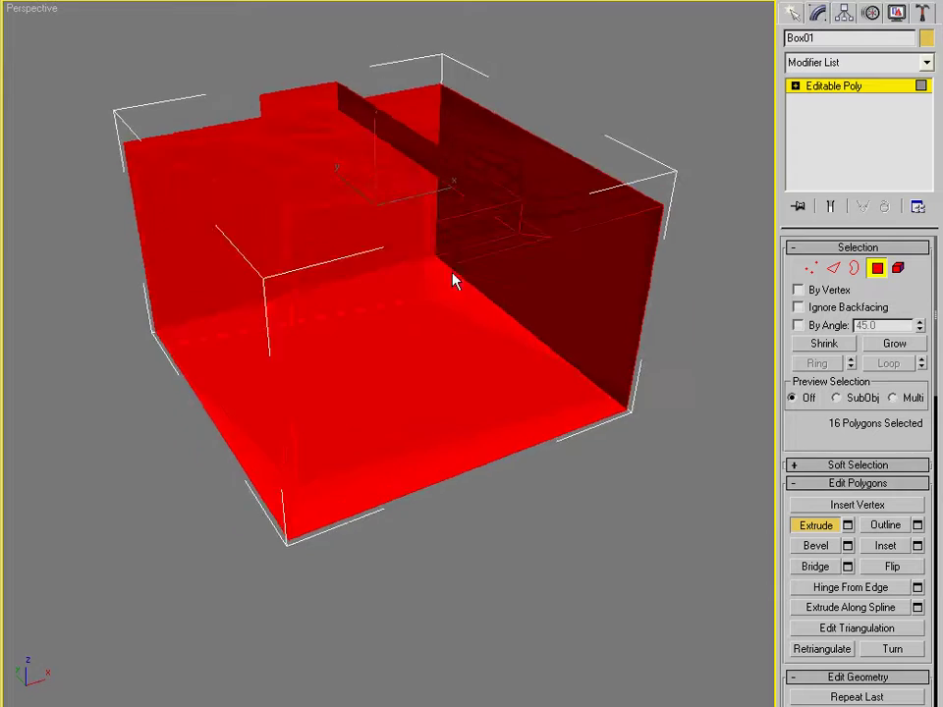
{"action": "middle_click_drag", "start_coordinate": [453, 281], "coordinate": [422, 279], "text": "alt"}
{"action": "left_click", "coordinate": [657, 208]}
{"action": "left_click", "coordinate": [876, 267]}
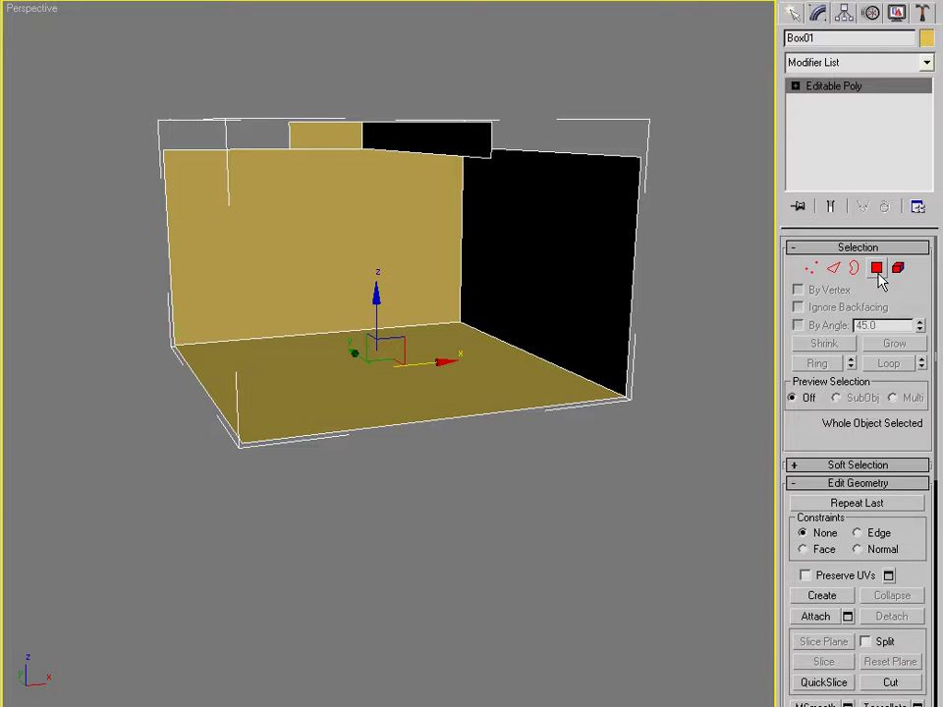
Step: Assign the grey material in the Material Editor and orbit to a frontal room view
{"action": "key", "text": "m"}
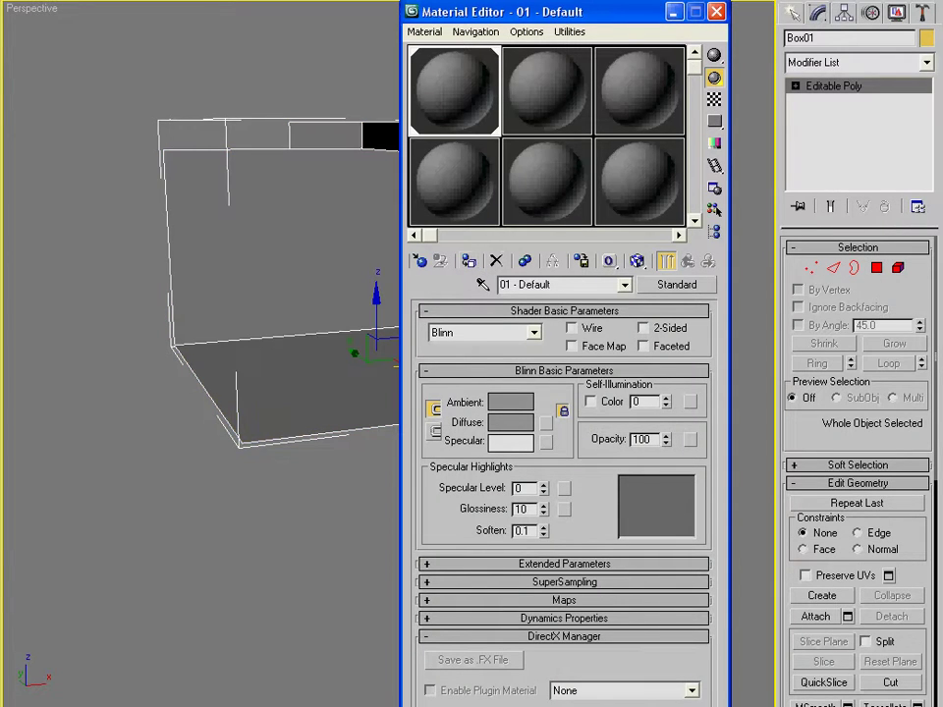
{"action": "left_click", "coordinate": [716, 12]}
{"action": "middle_click_drag", "start_coordinate": [659, 105], "coordinate": [330, 120], "text": "alt"}
{"action": "middle_click_drag", "start_coordinate": [460, 159], "coordinate": [471, 122], "text": "alt"}
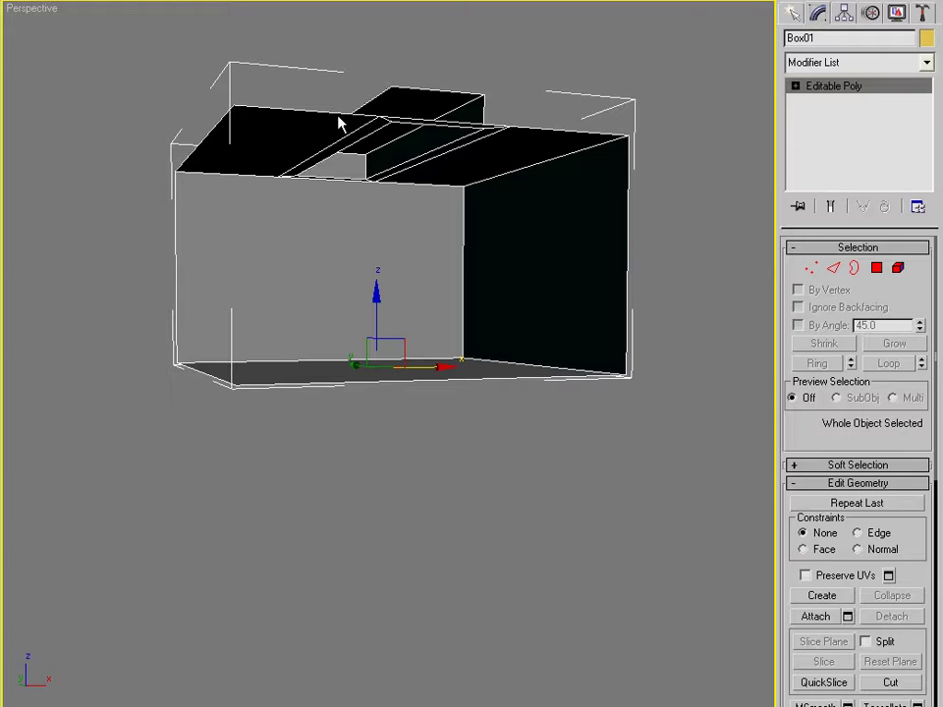
{"action": "middle_click_drag", "start_coordinate": [536, 201], "coordinate": [520, 206], "text": "alt"}
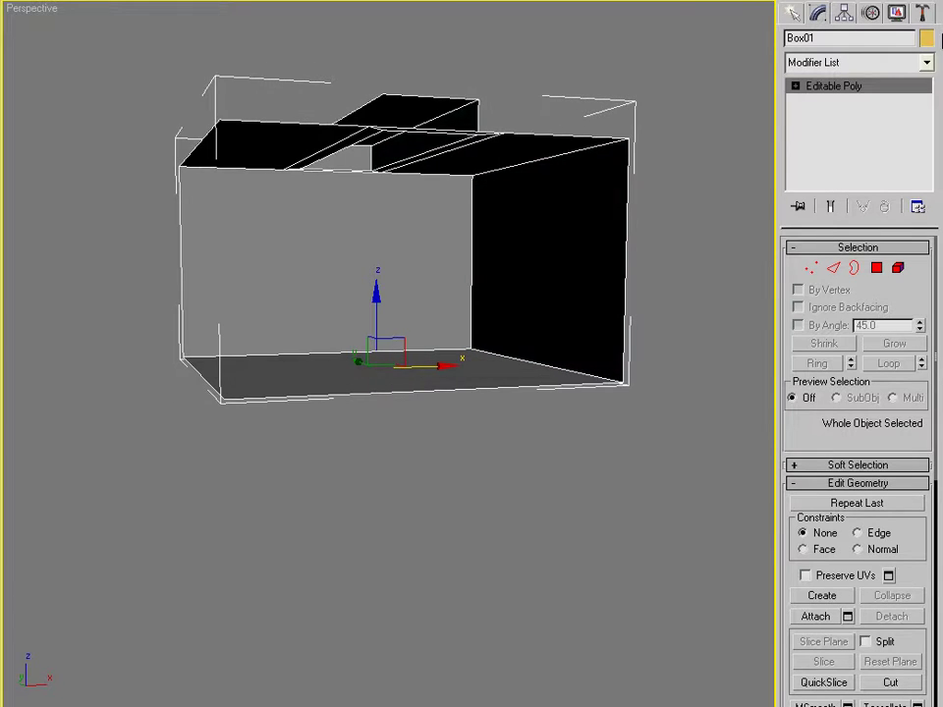
Step: Create an mr Area Omni light and place it on the room floor
{"action": "left_click", "coordinate": [793, 14]}
{"action": "left_click", "coordinate": [841, 42]}
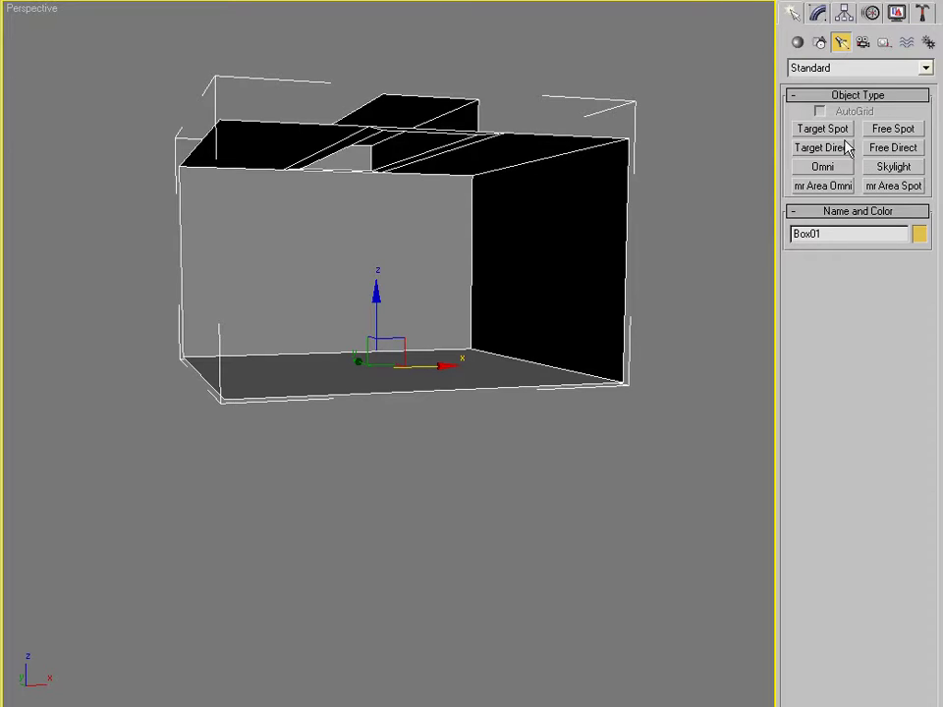
{"action": "left_click", "coordinate": [825, 186]}
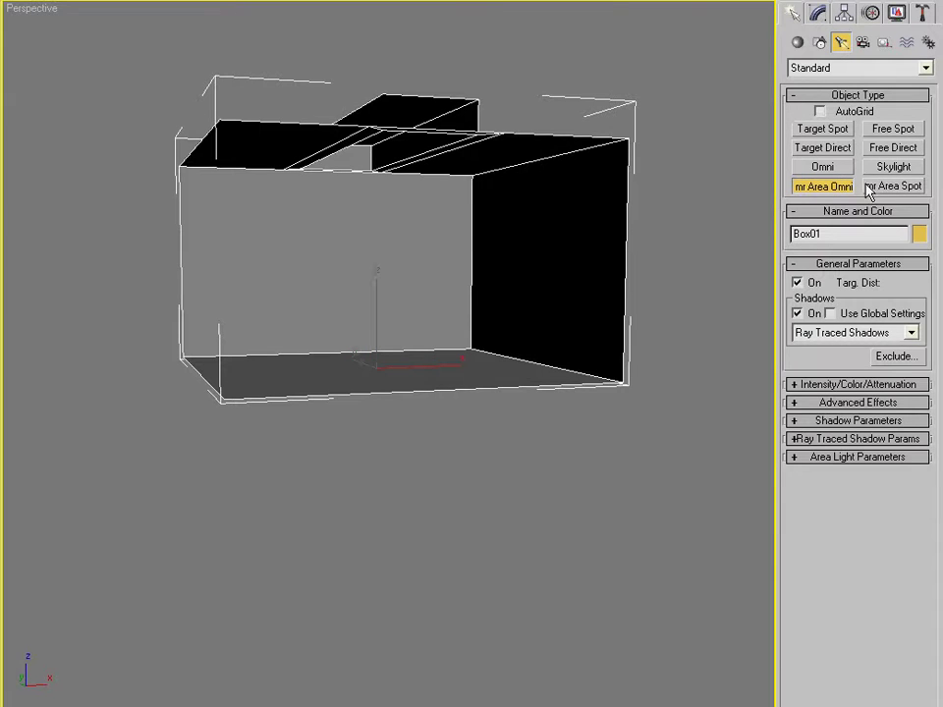
{"action": "middle_click_drag", "start_coordinate": [559, 298], "coordinate": [535, 352], "text": "alt"}
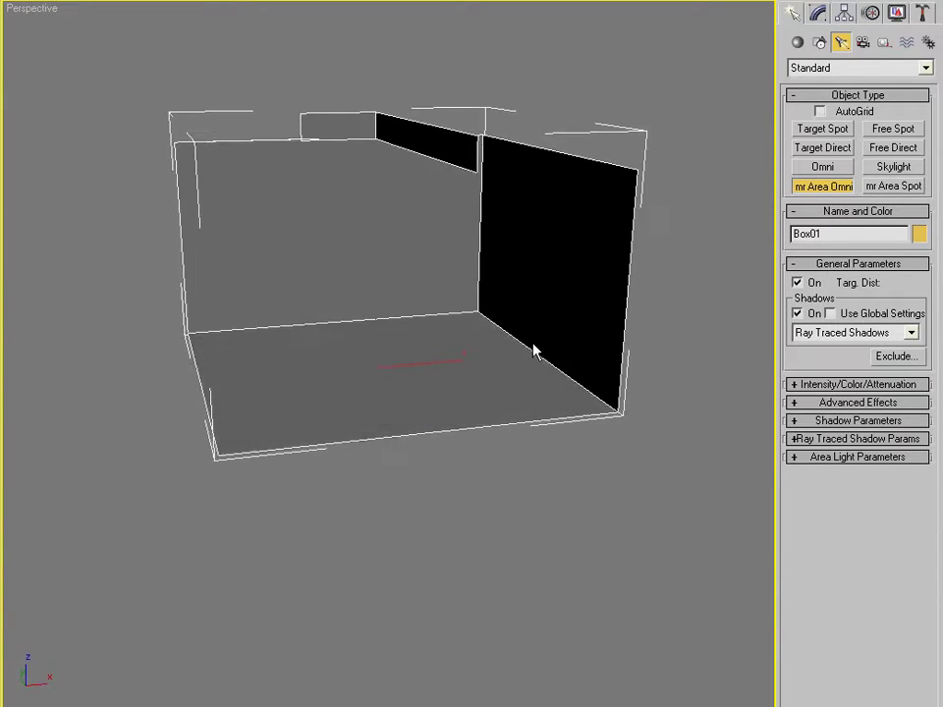
{"action": "left_click", "coordinate": [377, 365]}
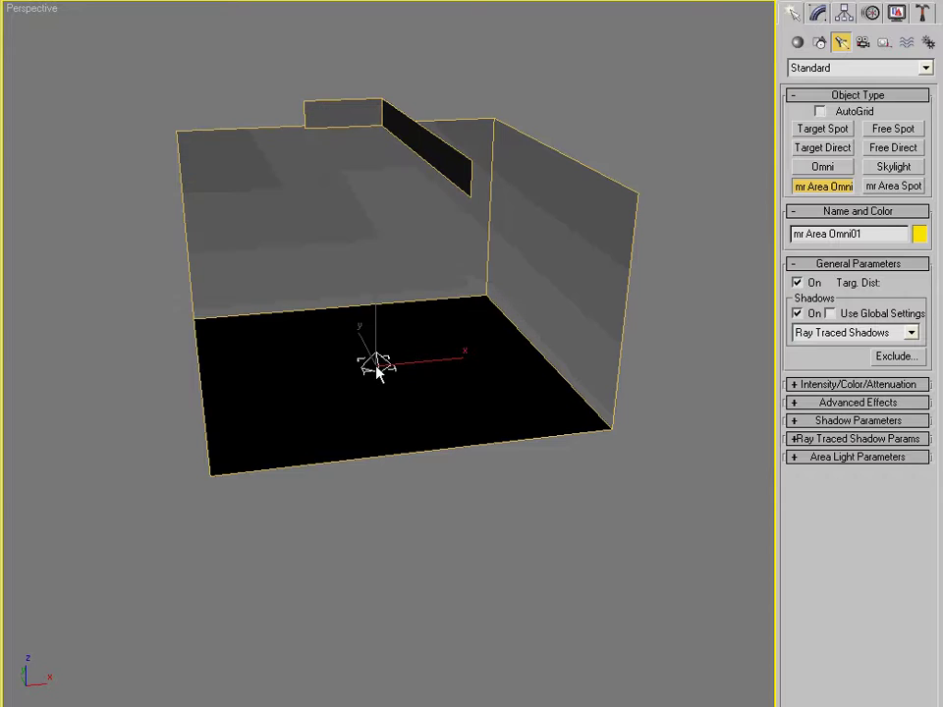
{"action": "right_click", "coordinate": [427, 358]}
Step: Move mr Area Omni01 up along Z into the ceiling slot
{"action": "left_click_drag", "start_coordinate": [381, 326], "coordinate": [371, 65]}
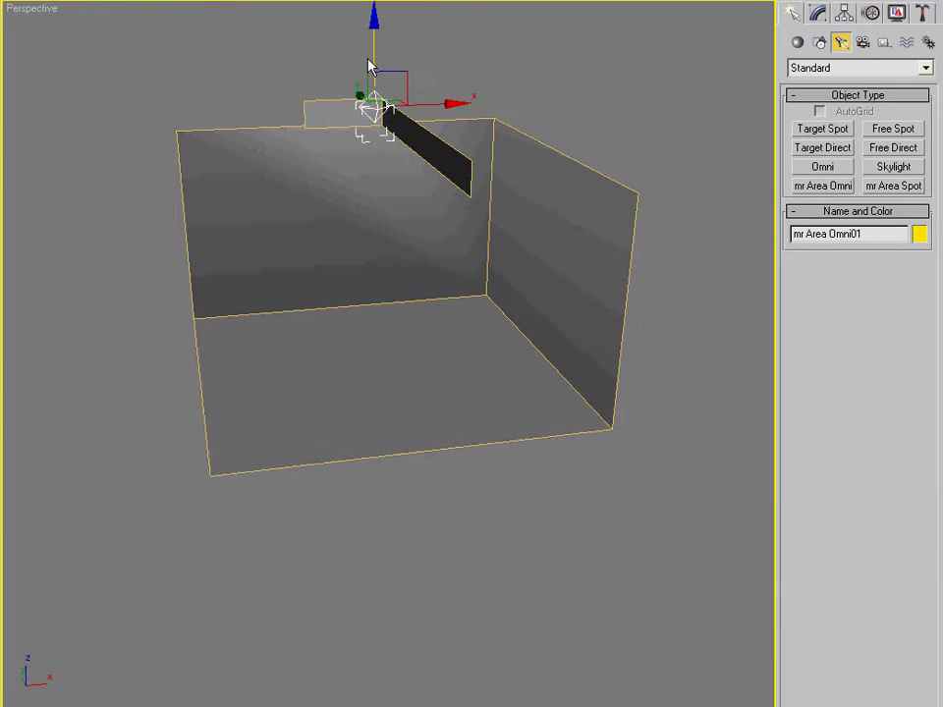
{"action": "middle_click_drag", "start_coordinate": [374, 115], "coordinate": [370, 94], "text": "alt"}
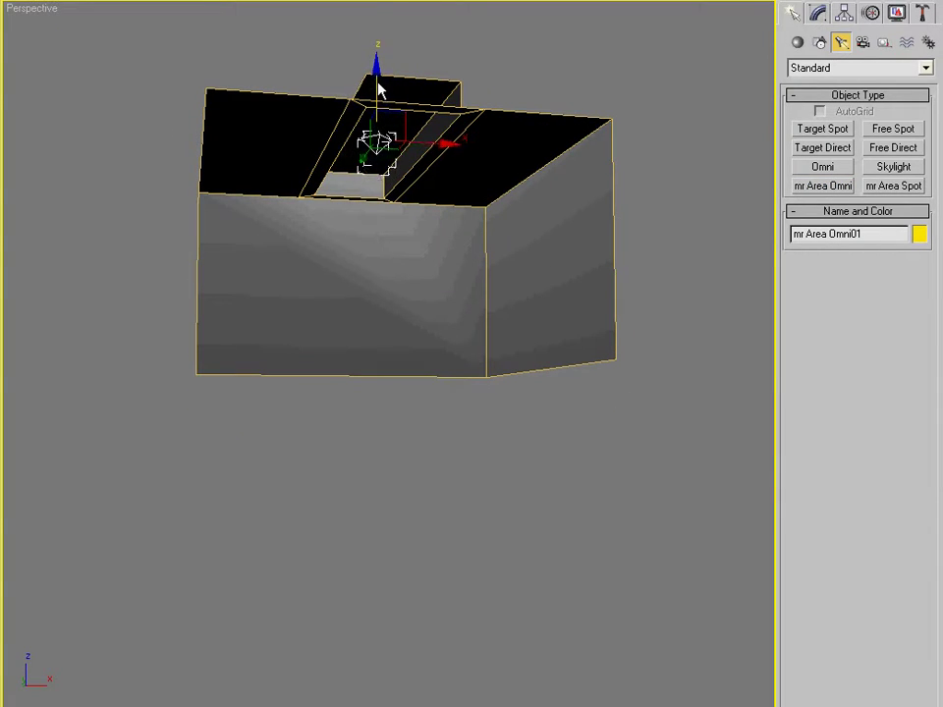
{"action": "left_click_drag", "start_coordinate": [381, 90], "coordinate": [380, 95]}
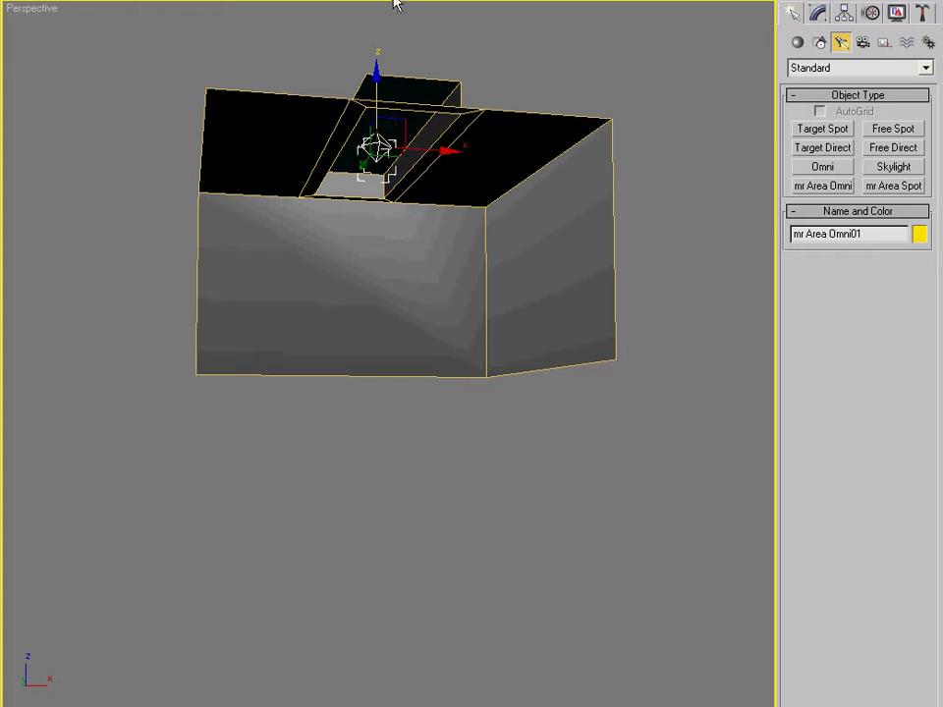
{"action": "left_click", "coordinate": [817, 13]}
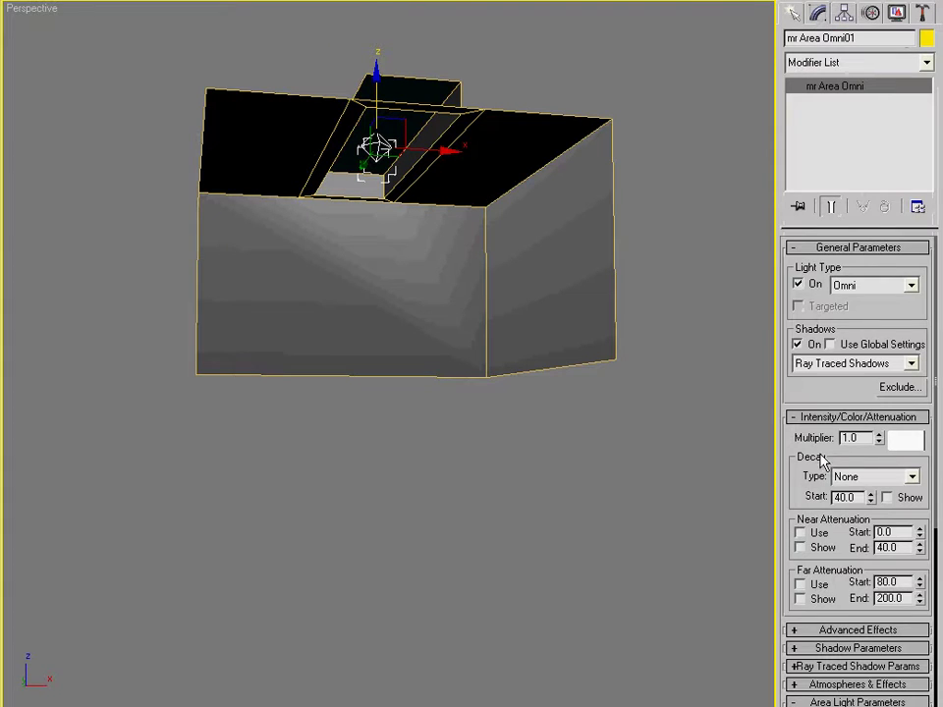
Step: Set the area light Type to Cylinder and adjust its radius
{"action": "scroll", "coordinate": [809, 350], "scroll_direction": "down", "scroll_amount": 3}
{"action": "scroll", "coordinate": [809, 350], "scroll_direction": "down", "scroll_amount": 2}
{"action": "scroll", "coordinate": [923, 540], "scroll_direction": "down", "scroll_amount": 3}
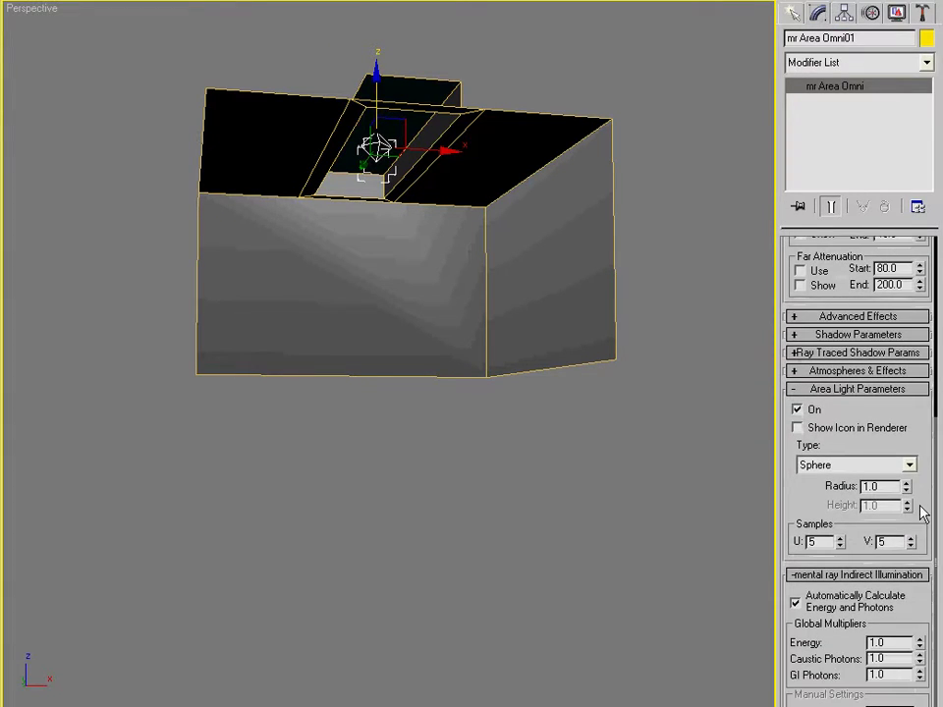
{"action": "left_click", "coordinate": [910, 465]}
{"action": "left_click", "coordinate": [821, 492]}
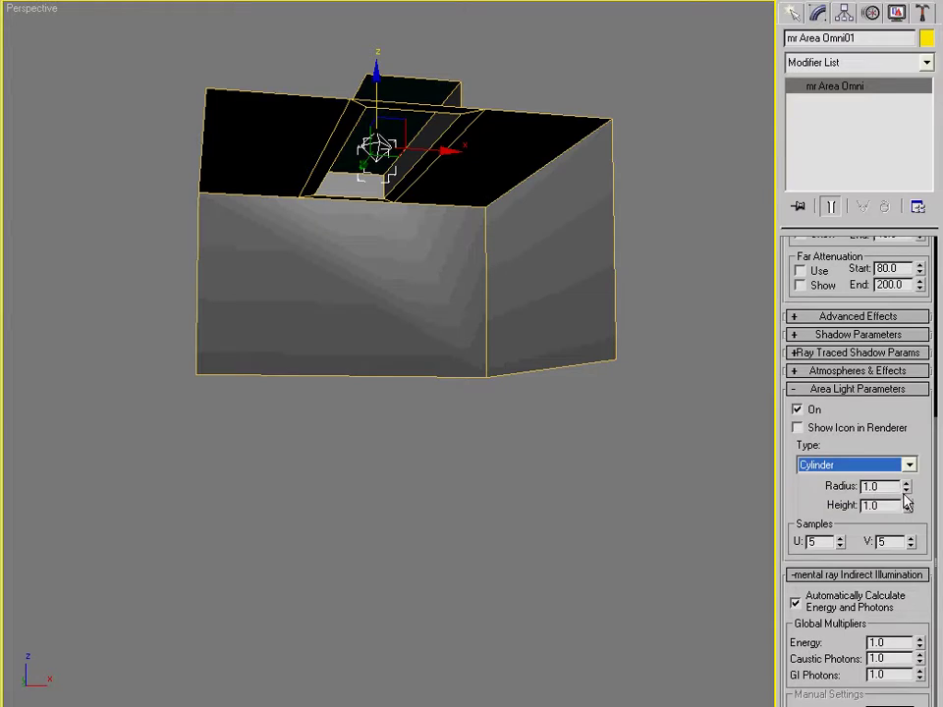
{"action": "left_click", "coordinate": [907, 482]}
{"action": "left_click_drag", "start_coordinate": [910, 489], "coordinate": [913, 470]}
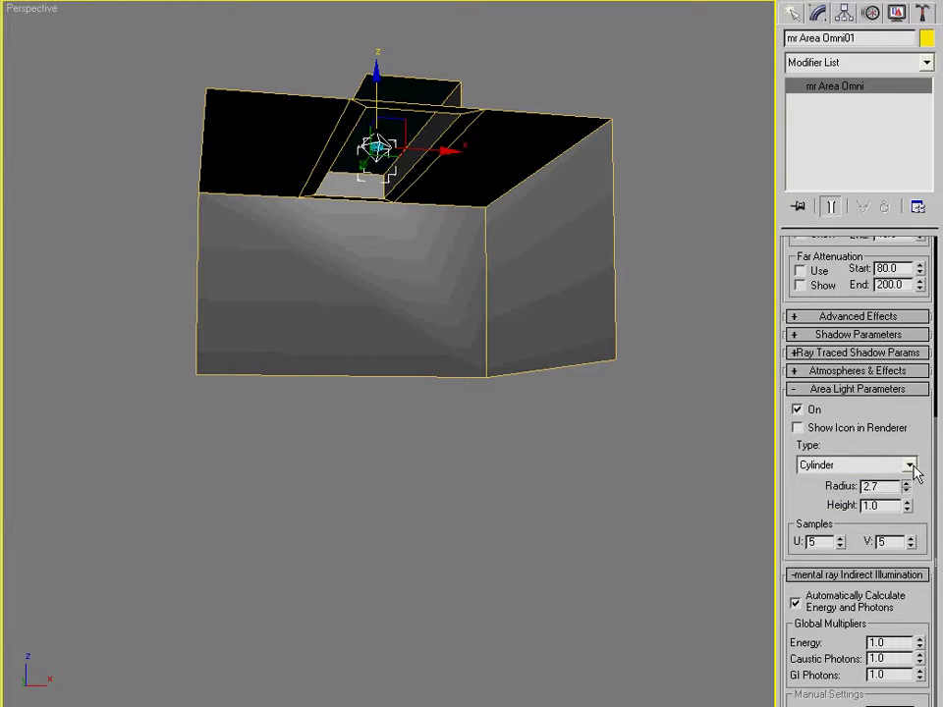
Step: Rotate the cylinder light 86° on X to lie along the slot
{"action": "key", "text": "e"}
{"action": "left_click_drag", "start_coordinate": [371, 81], "coordinate": [408, 157]}
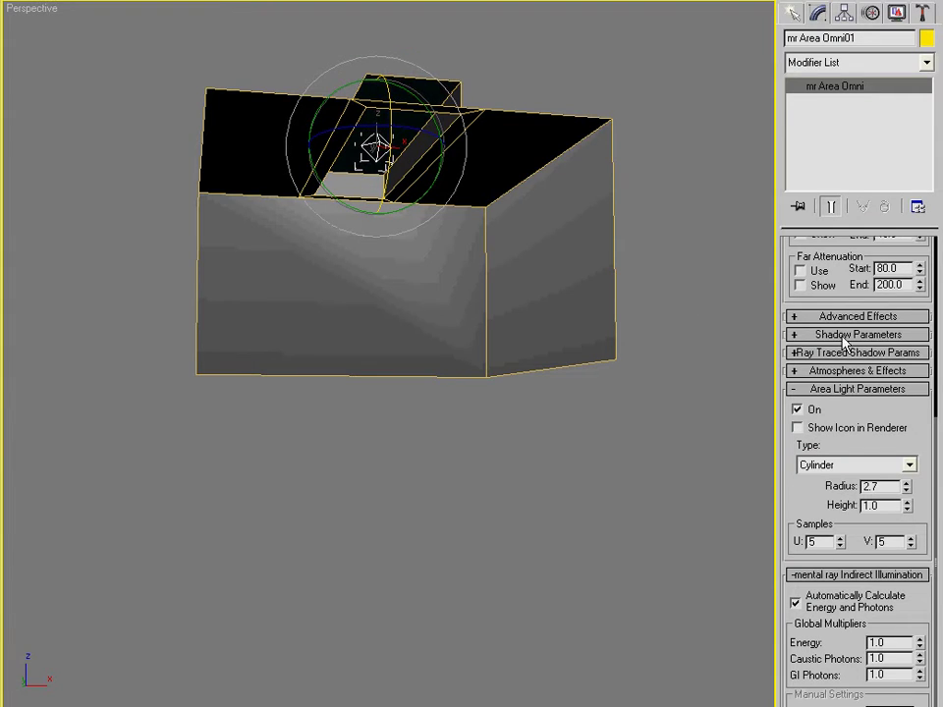
{"action": "middle_click_drag", "start_coordinate": [570, 412], "coordinate": [556, 310], "text": "alt"}
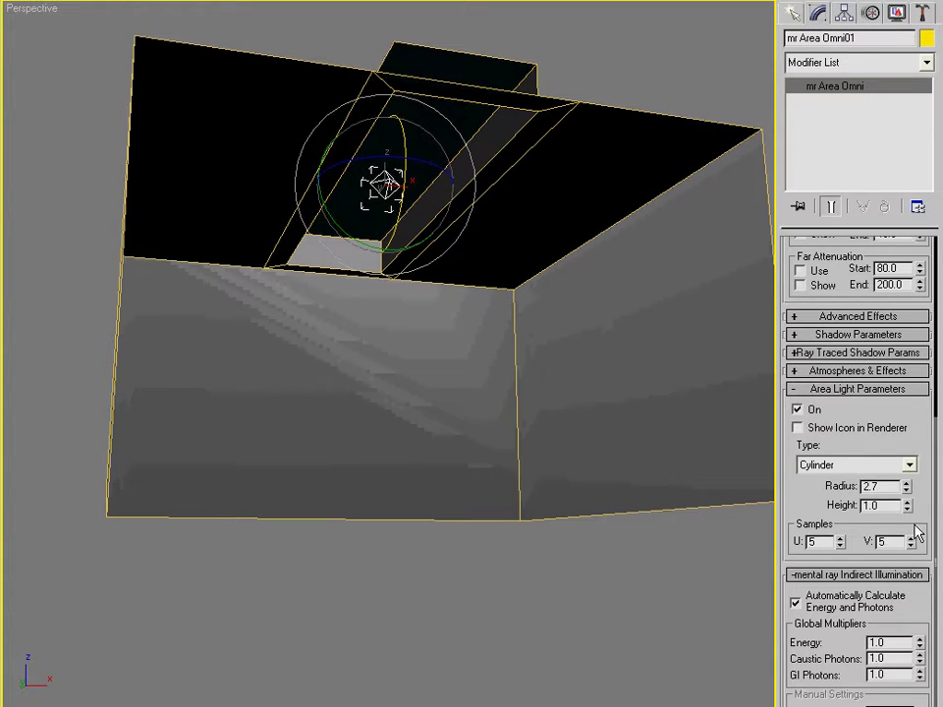
{"action": "middle_click_drag", "start_coordinate": [433, 304], "coordinate": [423, 378], "text": "alt"}
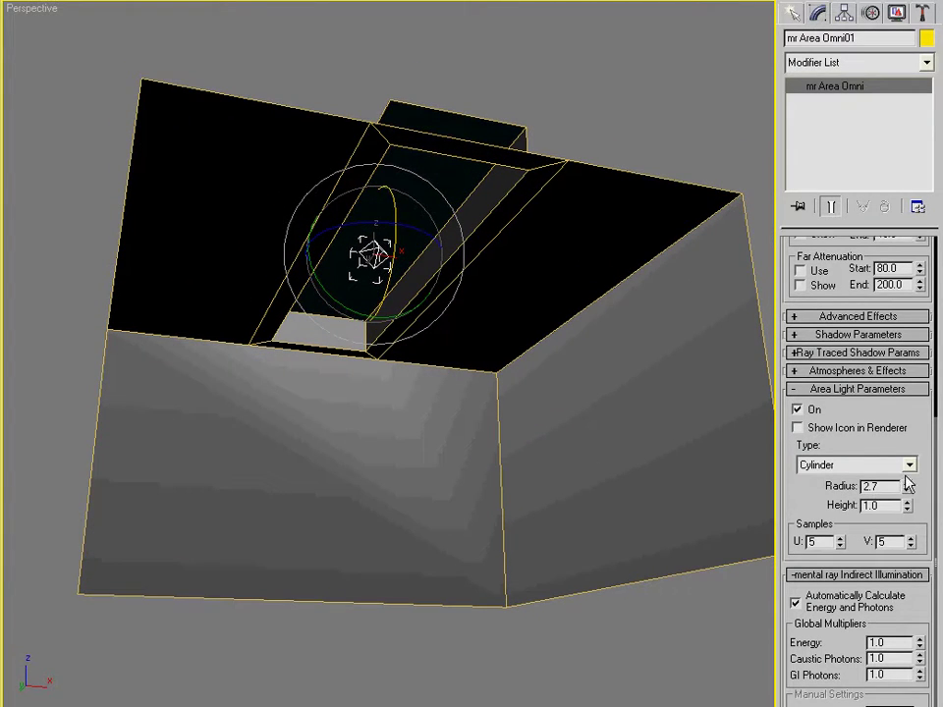
Step: Set the cylinder height to 58.6 and the radius to 1.5
{"action": "left_click_drag", "start_coordinate": [907, 505], "coordinate": [680, 379]}
{"action": "middle_click_drag", "start_coordinate": [119, 127], "coordinate": [173, 190], "text": "alt"}
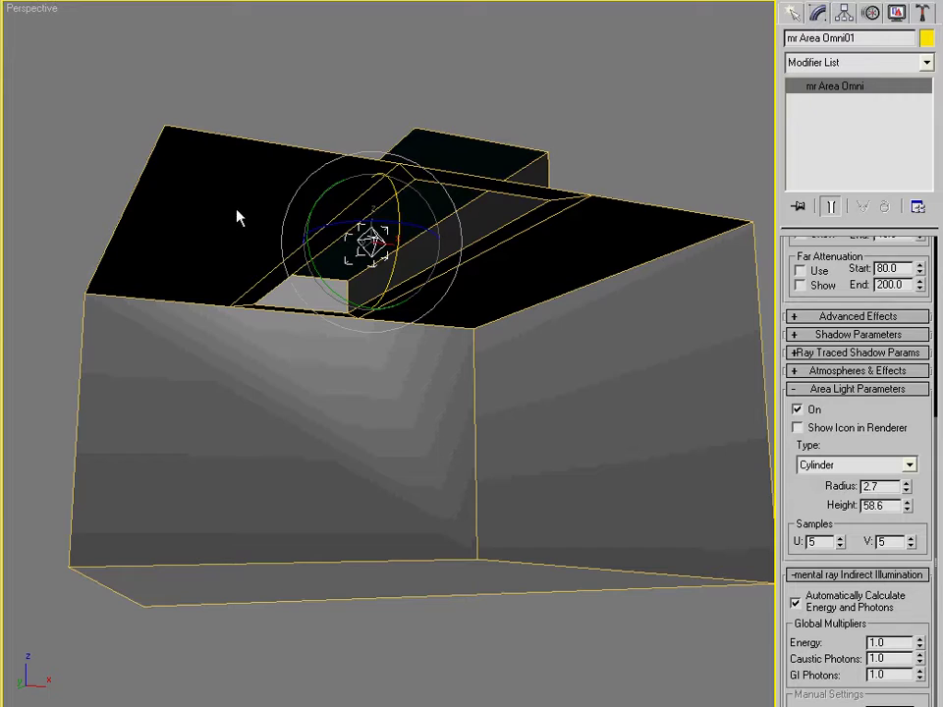
{"action": "middle_click_drag", "start_coordinate": [234, 209], "coordinate": [247, 212], "text": "alt"}
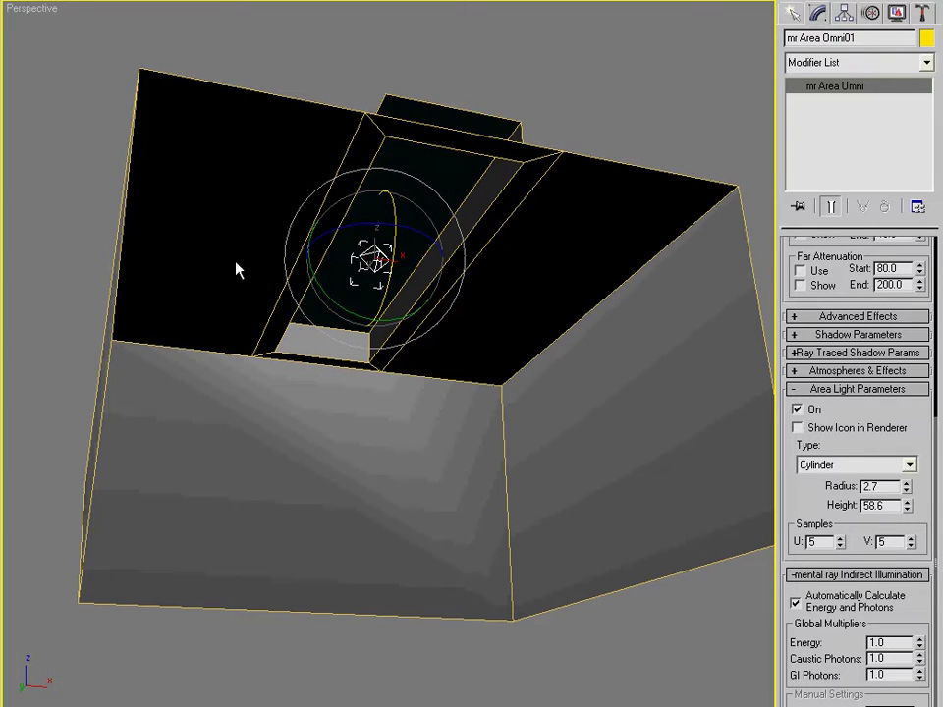
{"action": "middle_click_drag", "start_coordinate": [519, 286], "coordinate": [538, 287], "text": "alt"}
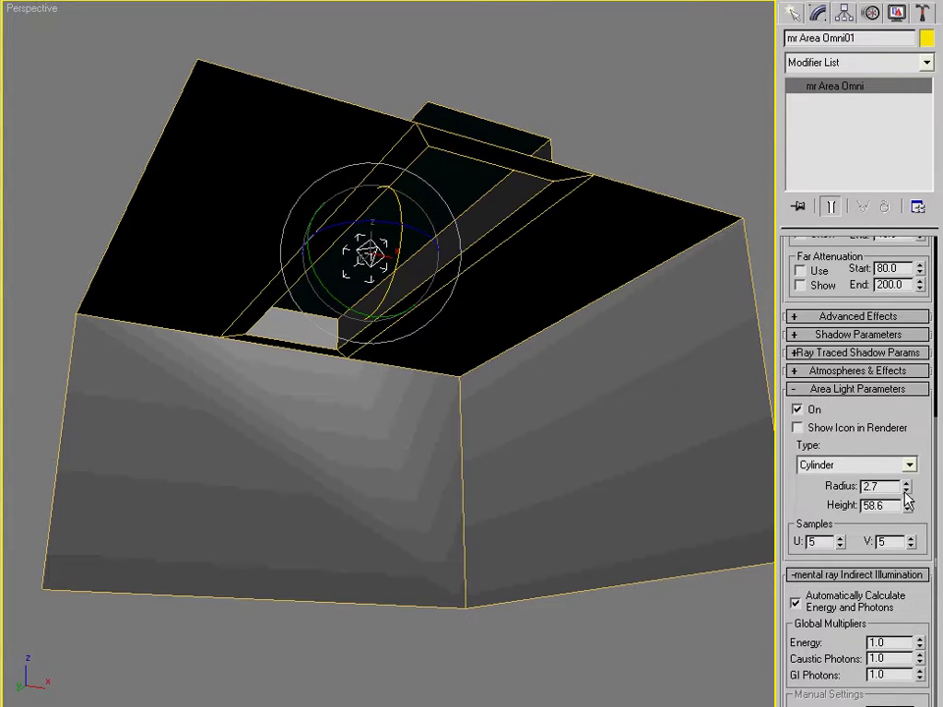
{"action": "mouse_move", "coordinate": [905, 500]}
{"action": "left_mouse_down"}
{"action": "mouse_move", "coordinate": [906, 475]}
{"action": "mouse_move", "coordinate": [904, 495]}
{"action": "left_mouse_up"}
Step: Turn on Show Icon in Renderer for the area light
{"action": "left_click", "coordinate": [797, 429]}
{"action": "middle_click_drag", "start_coordinate": [457, 433], "coordinate": [477, 427], "text": "alt"}
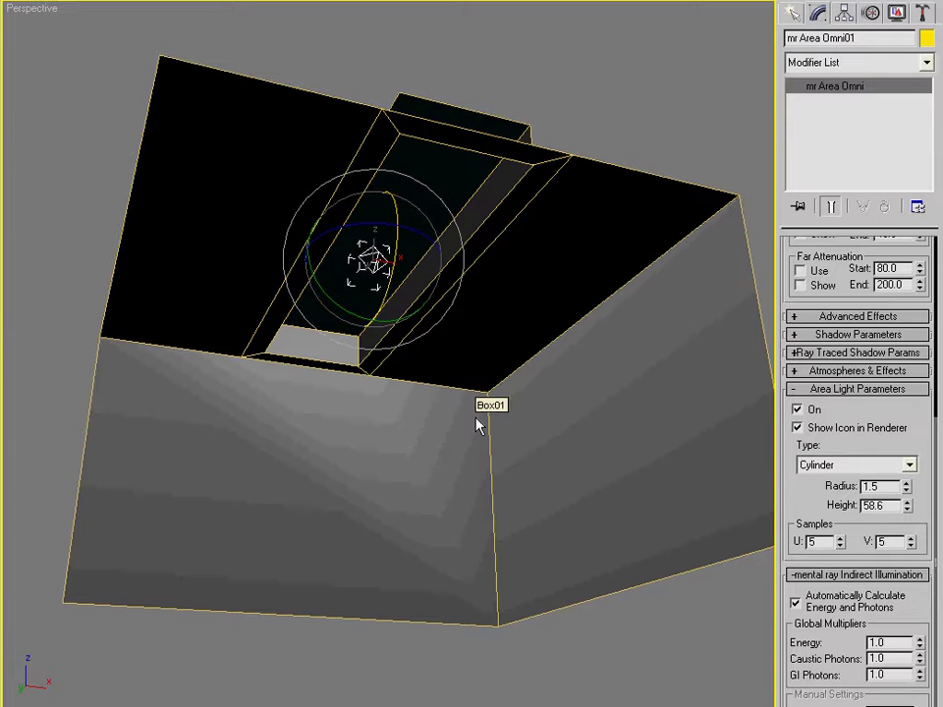
{"action": "middle_click_drag", "start_coordinate": [402, 406], "coordinate": [365, 438], "text": "alt"}
{"action": "mouse_move", "coordinate": [451, 427]}
{"action": "middle_mouse_down", "text": "alt"}
{"action": "mouse_move", "coordinate": [403, 400]}
{"action": "mouse_move", "coordinate": [410, 373]}
{"action": "middle_mouse_up", "text": "alt"}
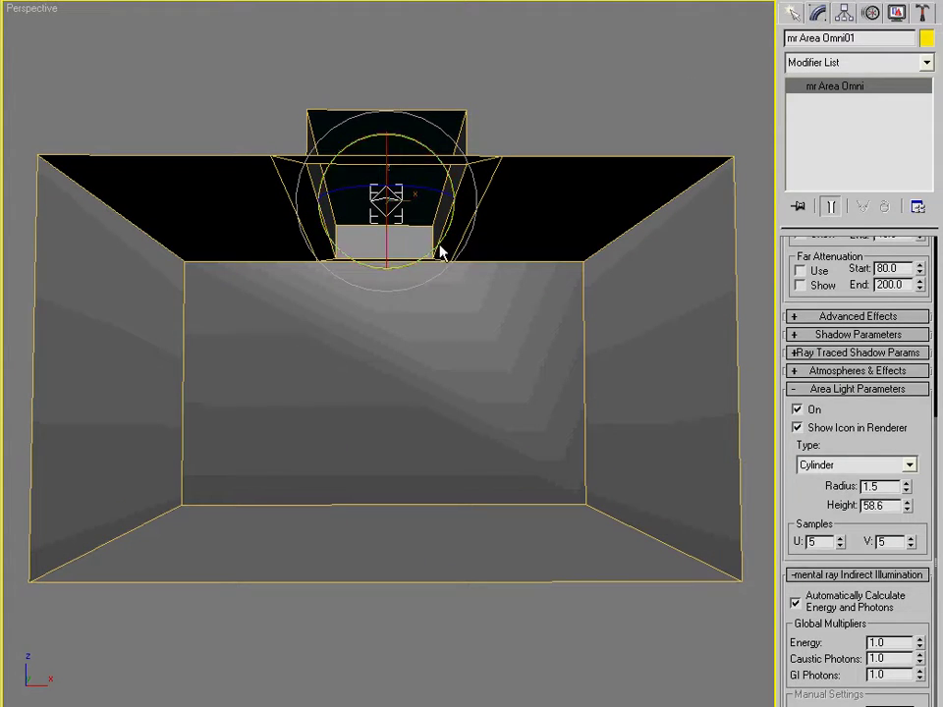
{"action": "left_click", "coordinate": [793, 14]}
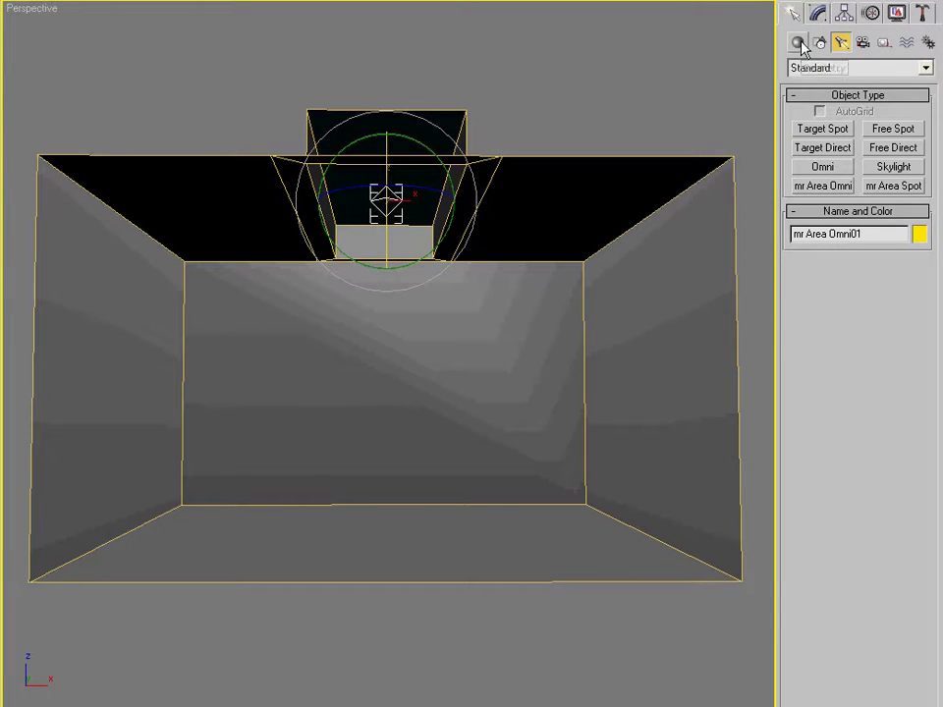
Step: Select Box01's floor polygon at Polygon level
{"action": "left_click", "coordinate": [798, 44]}
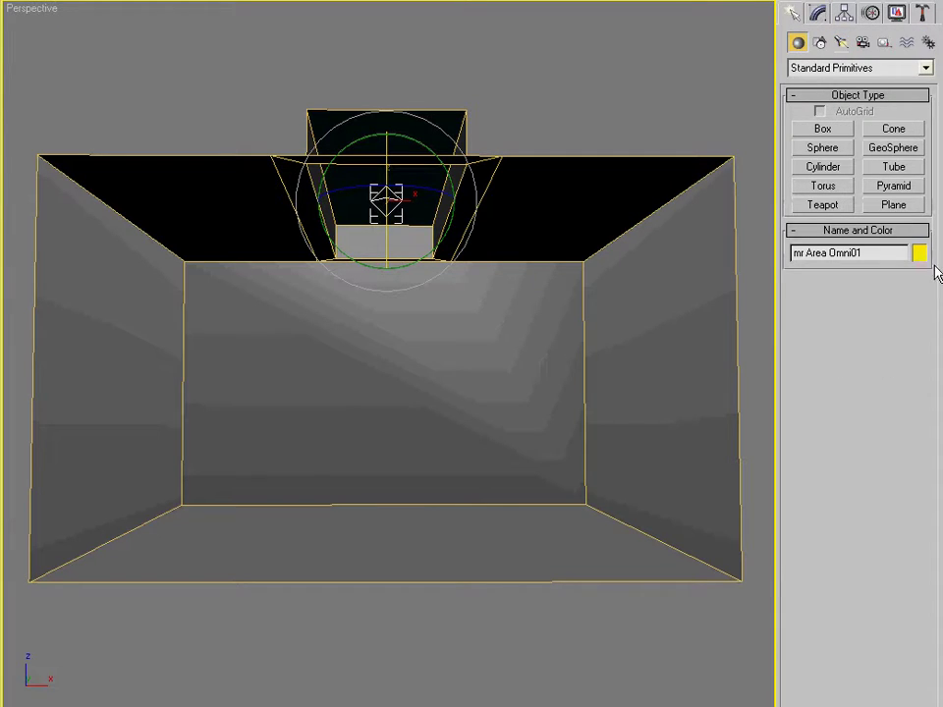
{"action": "left_click", "coordinate": [891, 205]}
{"action": "middle_click_drag", "start_coordinate": [446, 530], "coordinate": [389, 527], "text": "alt"}
{"action": "key", "text": "e"}
{"action": "left_click", "coordinate": [768, 434]}
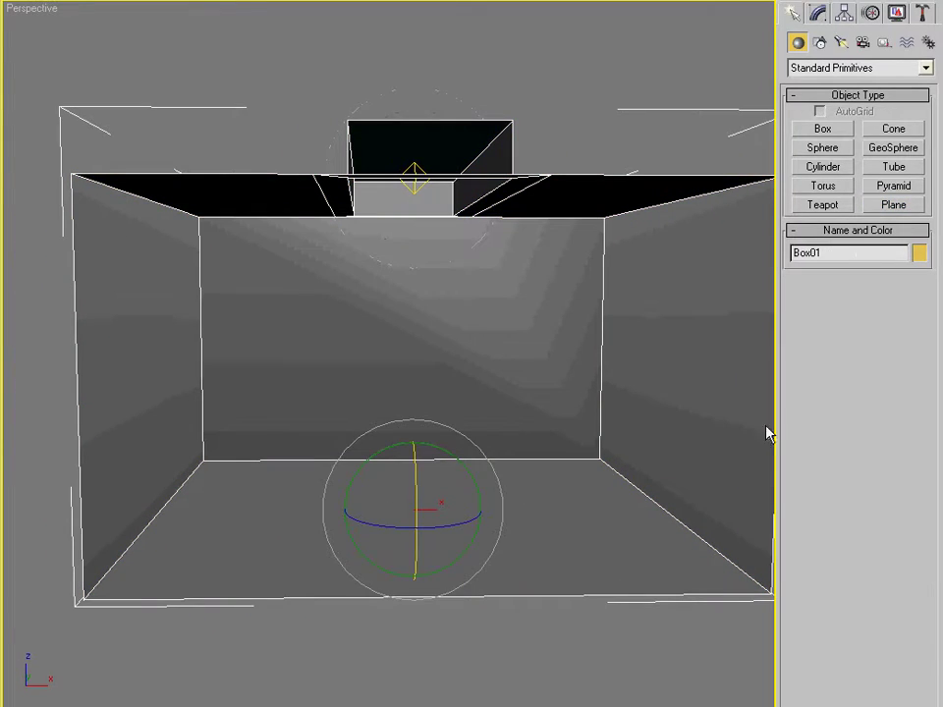
{"action": "key", "text": "4"}
{"action": "left_click", "coordinate": [373, 451]}
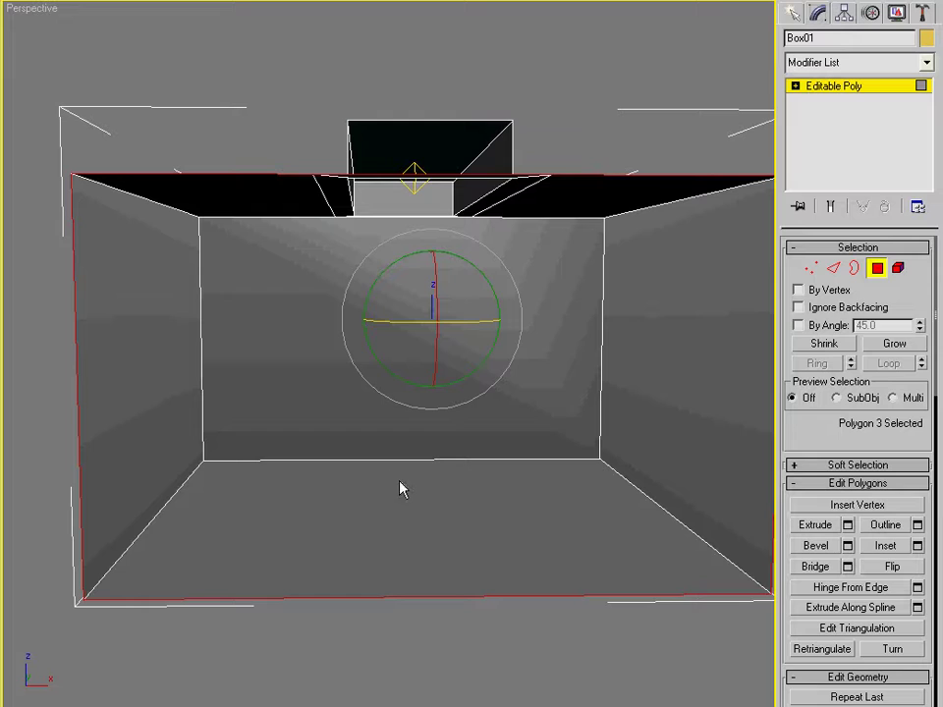
{"action": "left_click", "coordinate": [389, 509]}
Step: Shift-move the floor polygon up and clone it to a new object named Water
{"action": "key", "text": "w"}
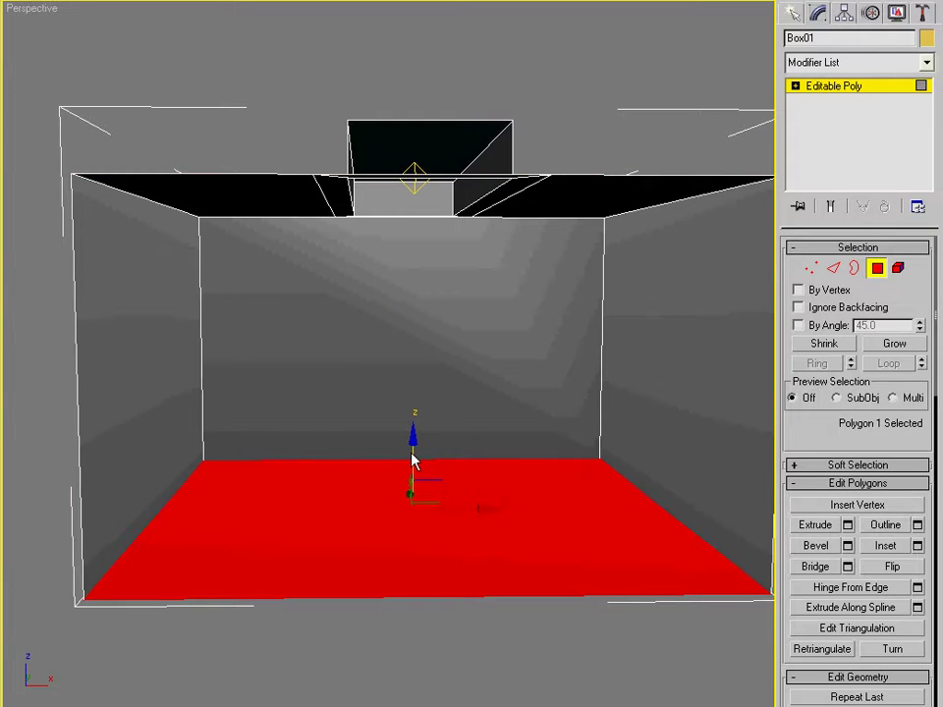
{"action": "mouse_move", "coordinate": [412, 453]}
{"action": "left_mouse_down", "text": "shift"}
{"action": "mouse_move", "coordinate": [413, 357]}
{"action": "mouse_move", "coordinate": [410, 408]}
{"action": "mouse_move", "coordinate": [406, 368]}
{"action": "left_mouse_up", "text": "shift"}
{"action": "left_click", "coordinate": [294, 325]}
{"action": "left_click_drag", "start_coordinate": [387, 324], "coordinate": [123, 294]}
{"action": "type", "text": "Water"}
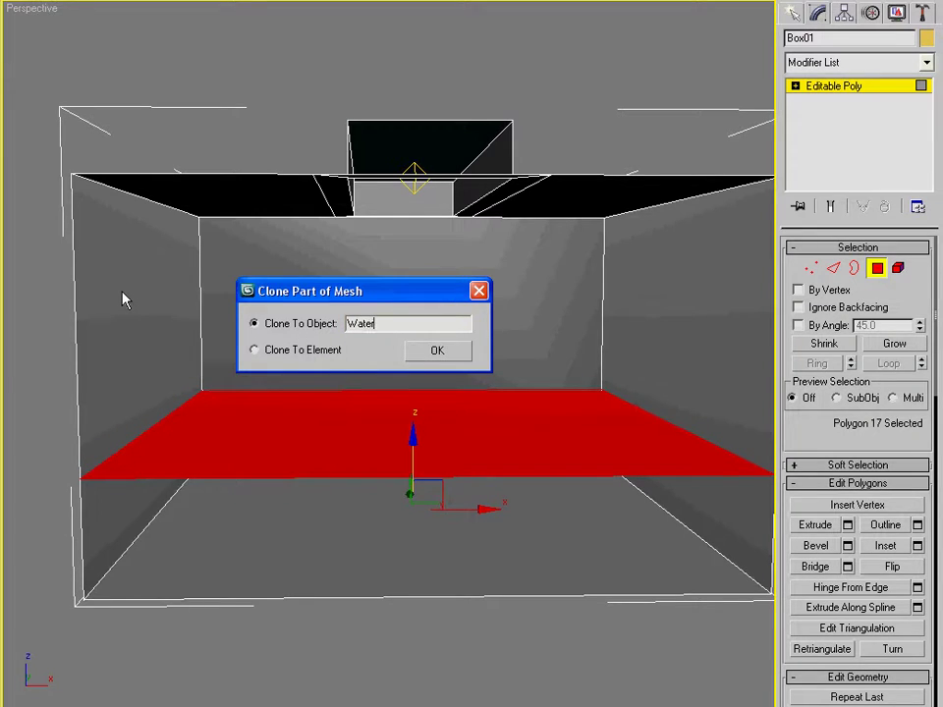
{"action": "key", "text": "Return"}
Step: Exit Box01 editing and select the new Water plane
{"action": "mouse_move", "coordinate": [122, 298]}
{"action": "middle_mouse_down", "text": "alt"}
{"action": "mouse_move", "coordinate": [231, 322]}
{"action": "mouse_move", "coordinate": [181, 342]}
{"action": "middle_mouse_up", "text": "alt"}
{"action": "left_click", "coordinate": [792, 13]}
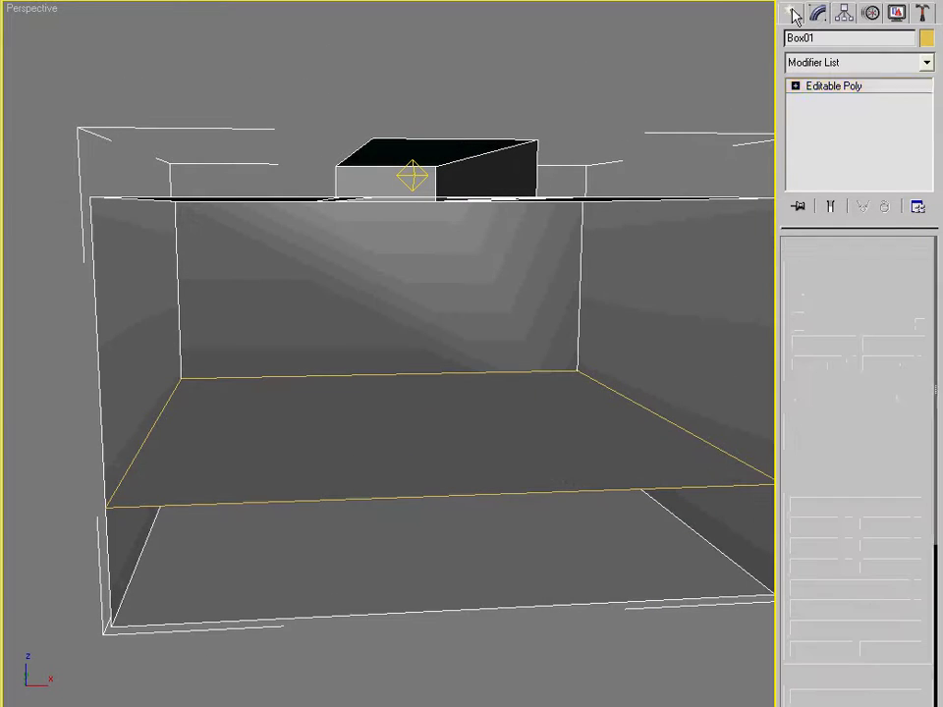
{"action": "left_click", "coordinate": [579, 479]}
{"action": "middle_click_drag", "start_coordinate": [393, 412], "coordinate": [344, 423], "text": "alt"}
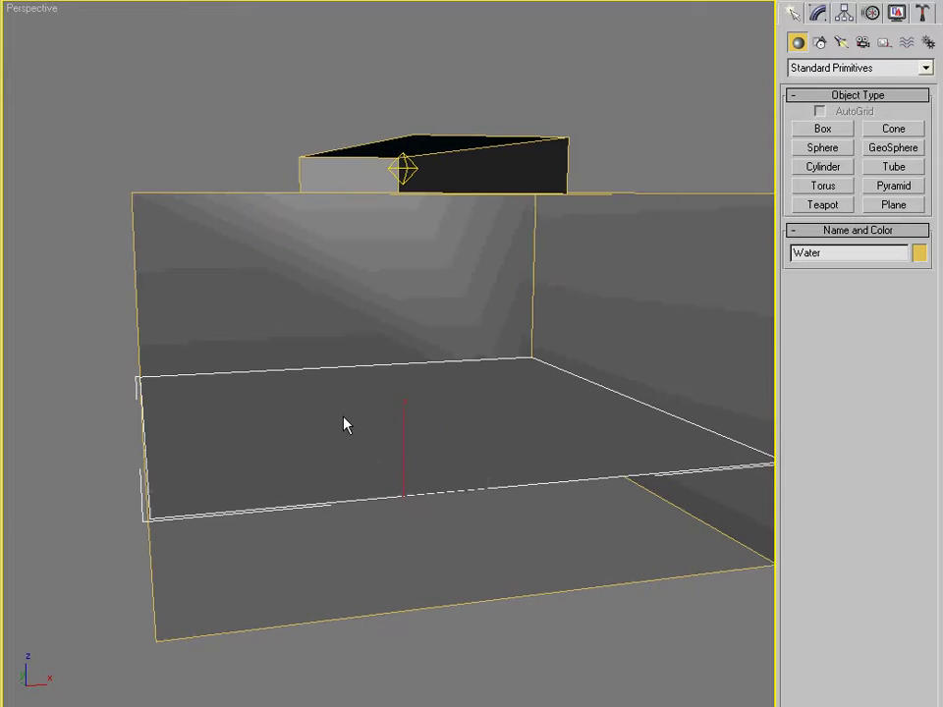
{"action": "left_click", "coordinate": [817, 13]}
Step: Select Water's polygon and apply Tessellate twice from Edit Geometry
{"action": "left_click", "coordinate": [877, 267]}
{"action": "left_click", "coordinate": [365, 513]}
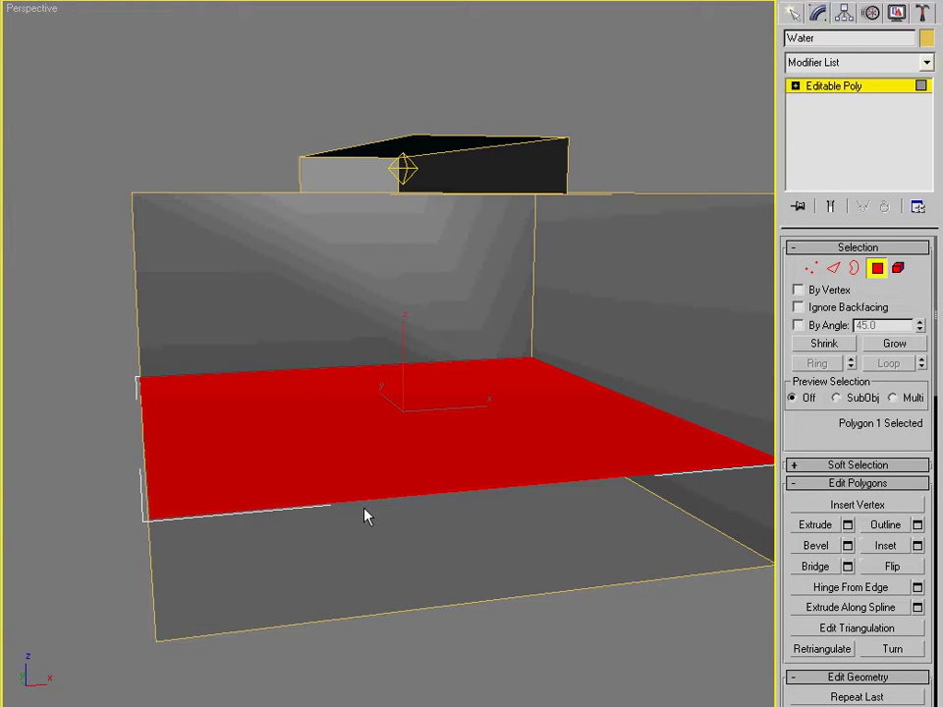
{"action": "scroll", "coordinate": [831, 450], "scroll_direction": "down", "scroll_amount": 5}
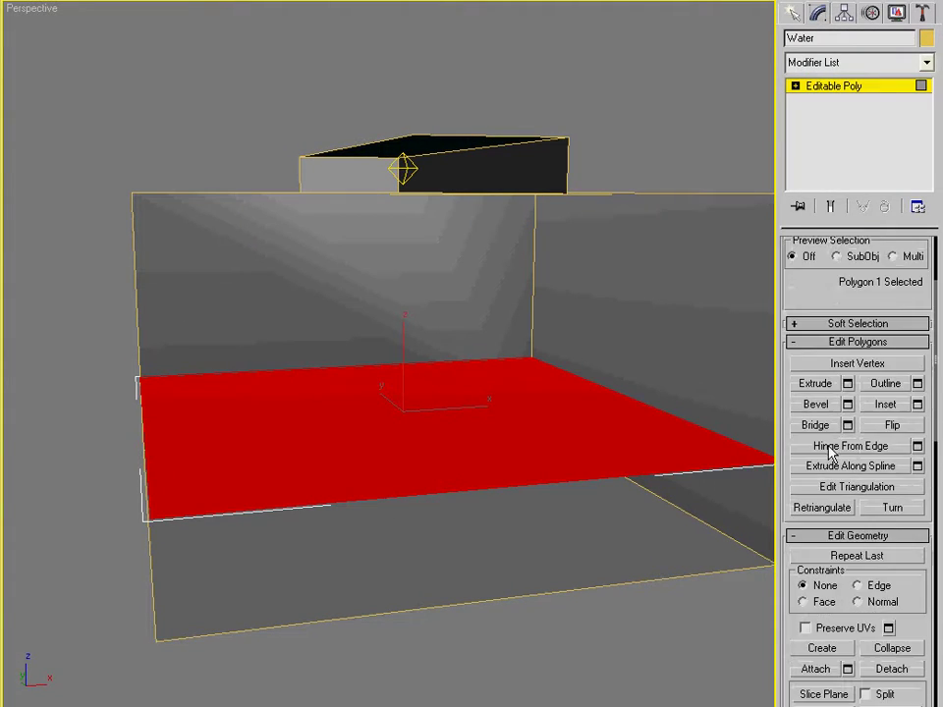
{"action": "scroll", "coordinate": [832, 450], "scroll_direction": "down", "scroll_amount": 2}
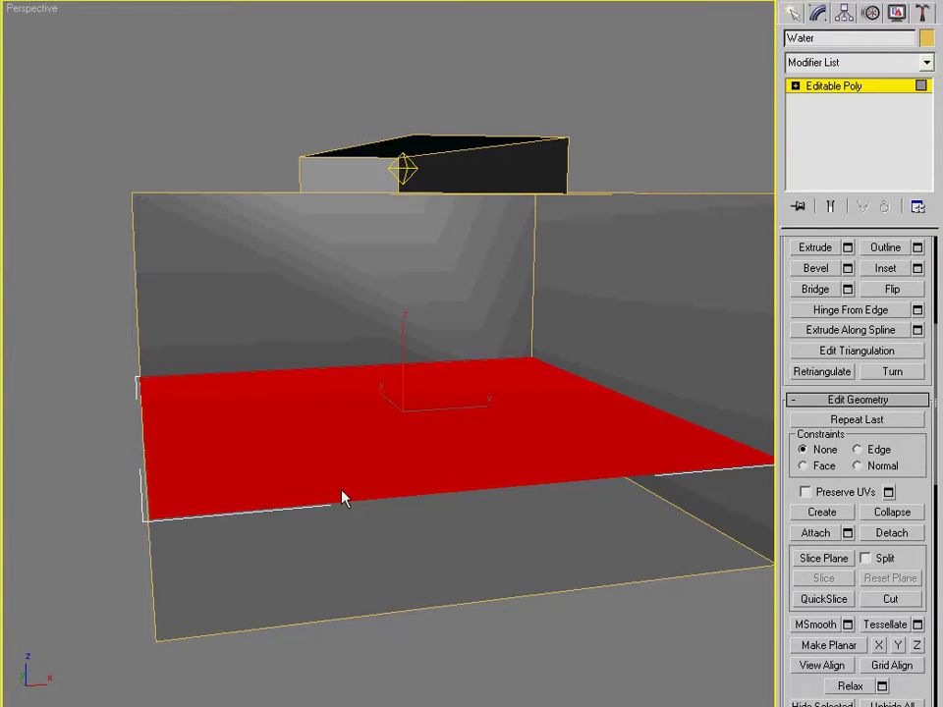
{"action": "scroll", "coordinate": [893, 550], "scroll_direction": "down", "scroll_amount": 2}
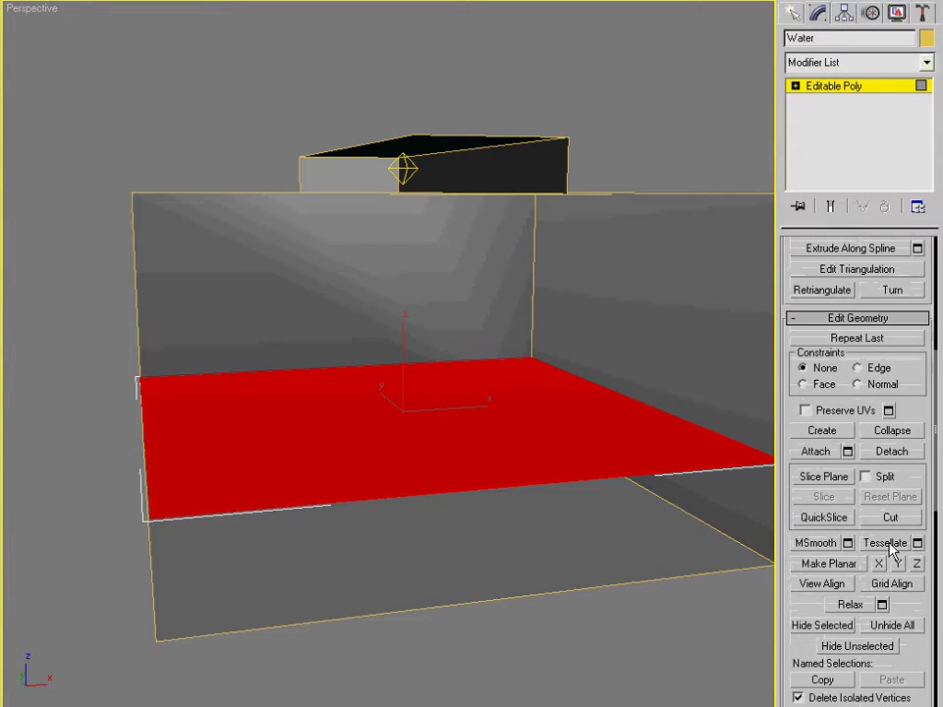
{"action": "left_click", "coordinate": [893, 546]}
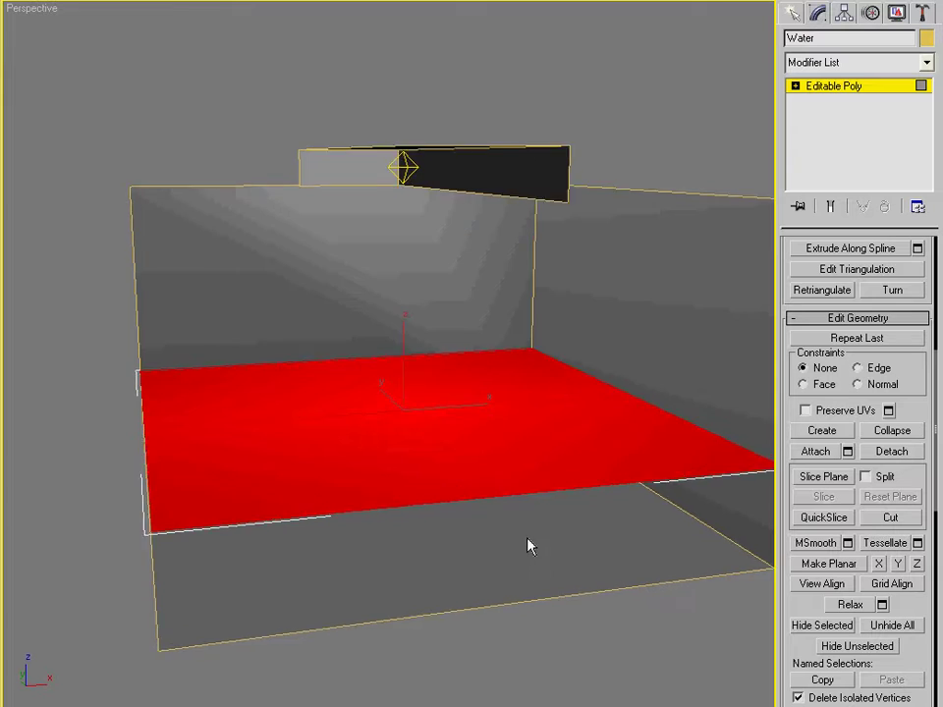
{"action": "middle_click_drag", "start_coordinate": [528, 546], "coordinate": [550, 562], "text": "alt"}
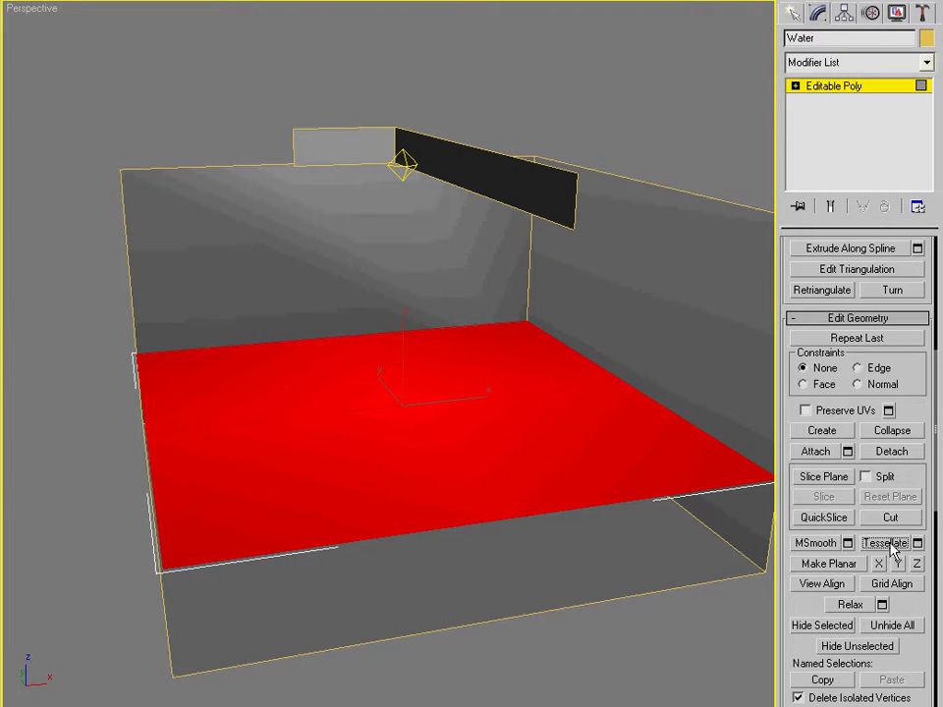
{"action": "left_click", "coordinate": [893, 546]}
{"action": "middle_click_drag", "start_coordinate": [403, 511], "coordinate": [425, 499], "text": "alt"}
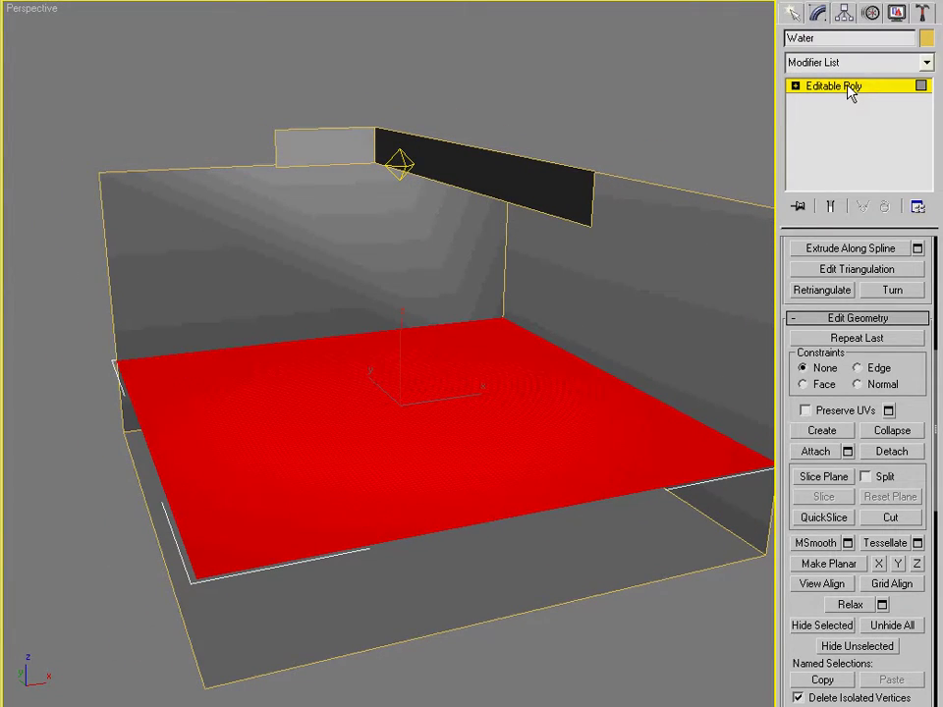
{"action": "middle_click_drag", "start_coordinate": [381, 446], "coordinate": [652, 263], "text": "alt"}
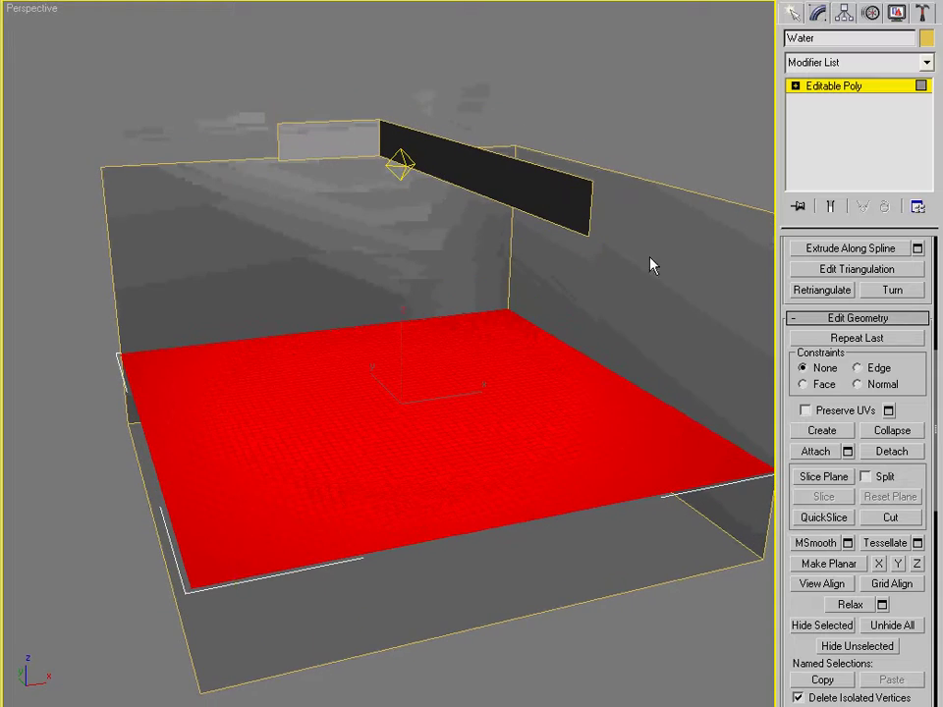
{"action": "left_click", "coordinate": [856, 63]}
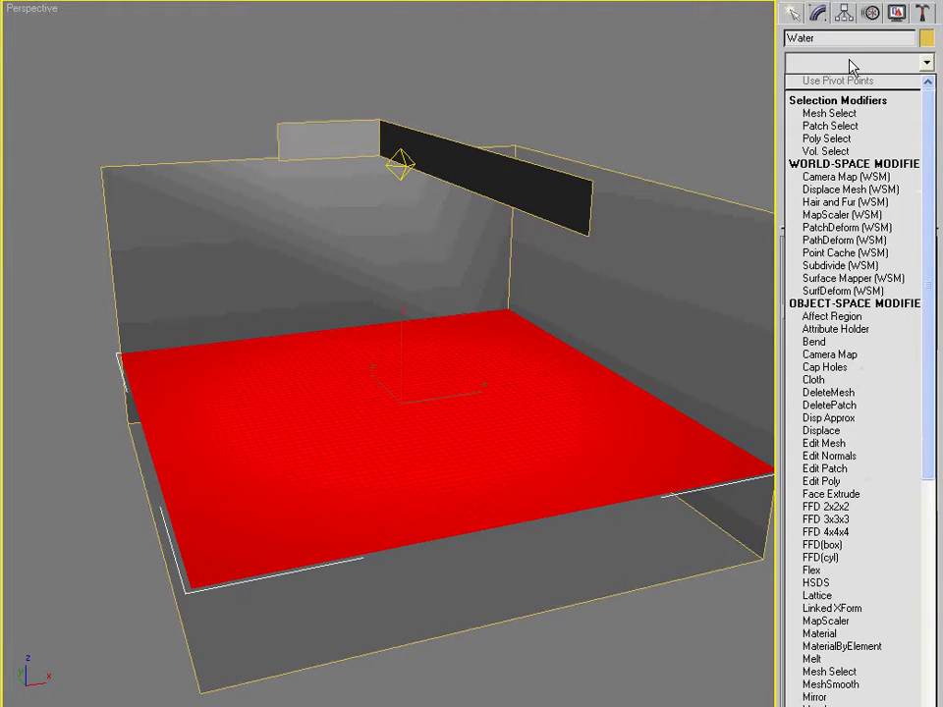
Step: Add TurboSmooth to Water with Render Iters enabled and set to 2
{"action": "type", "text": "tu"}
{"action": "key", "text": "Return"}
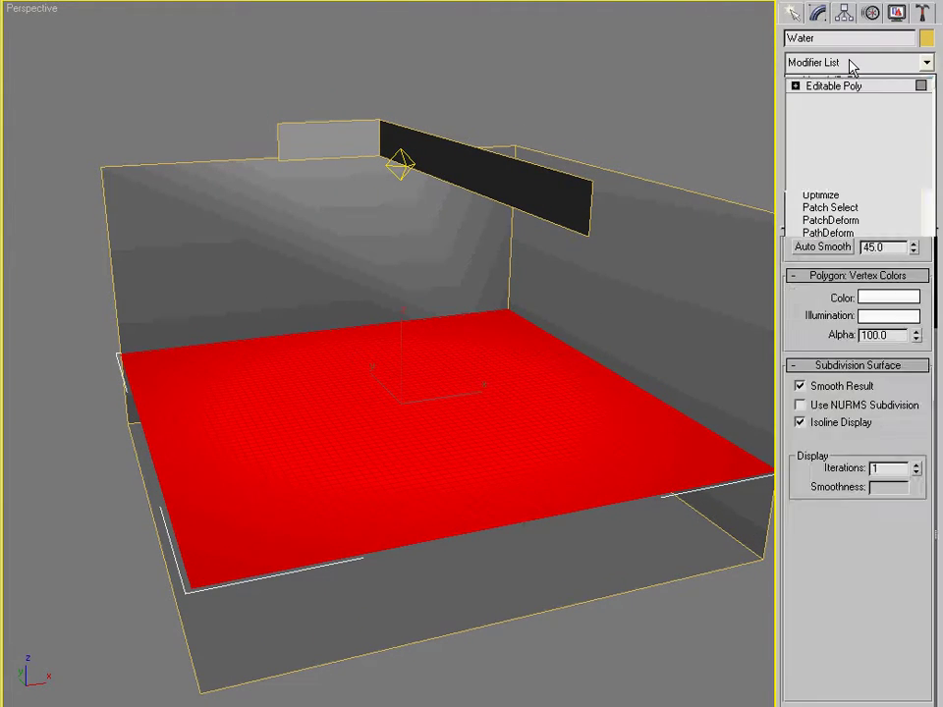
{"action": "left_click", "coordinate": [858, 297]}
{"action": "left_click", "coordinate": [914, 281]}
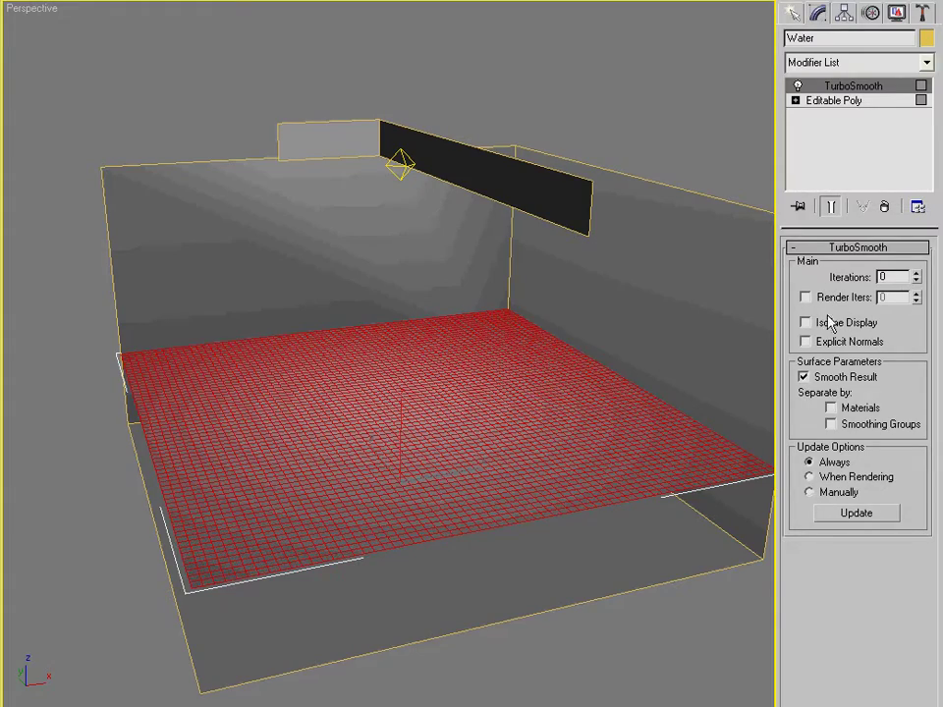
{"action": "left_click", "coordinate": [916, 293]}
{"action": "left_click", "coordinate": [915, 292]}
{"action": "middle_click_drag", "start_coordinate": [557, 339], "coordinate": [608, 281], "text": "alt"}
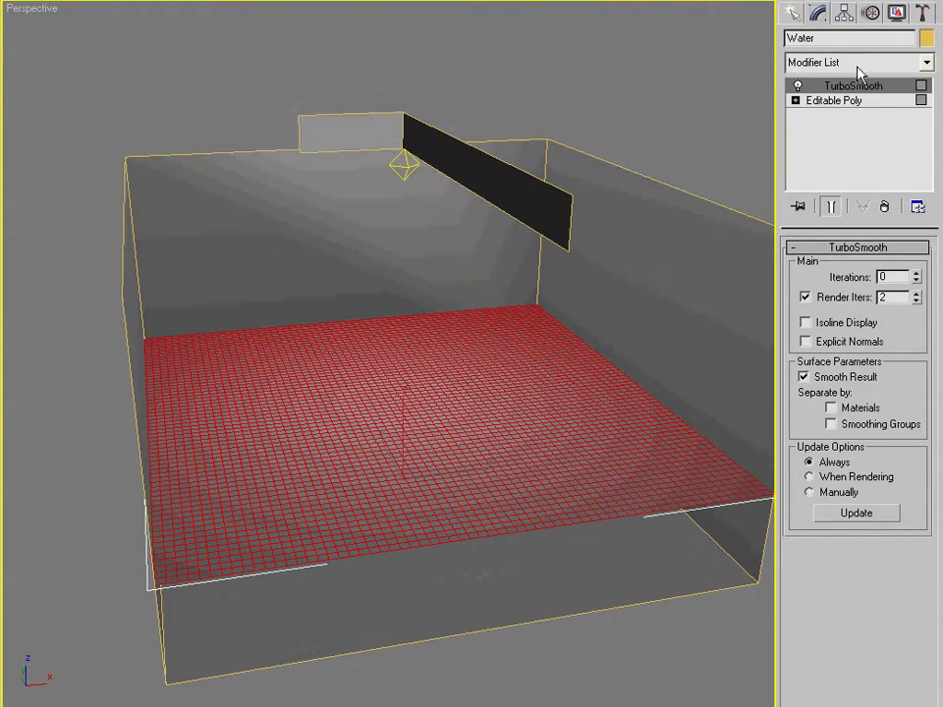
Step: Add a Displace modifier above TurboSmooth
{"action": "left_click", "coordinate": [884, 62]}
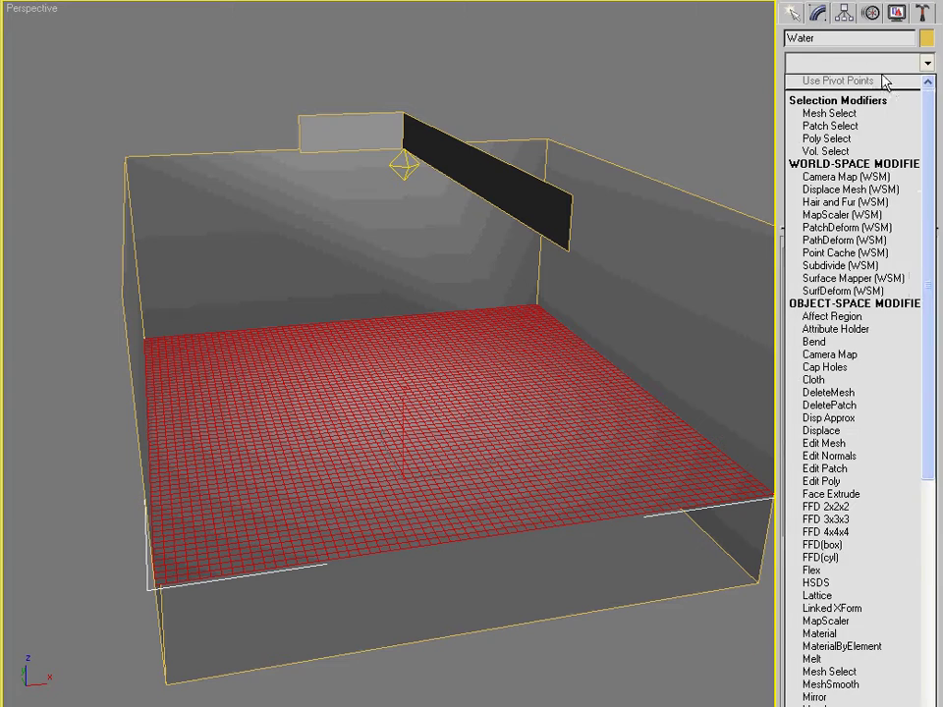
{"action": "left_click", "coordinate": [859, 432]}
{"action": "middle_click_drag", "start_coordinate": [518, 422], "coordinate": [531, 414], "text": "alt"}
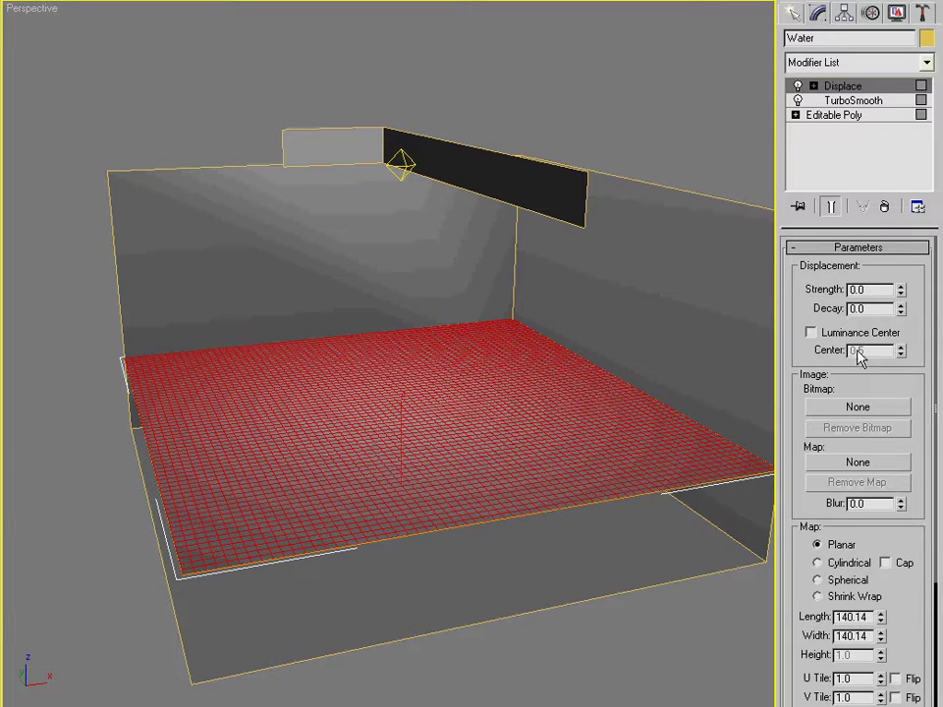
Step: Enable Luminance Center and assign a Noise map to the Displace modifier
{"action": "left_click", "coordinate": [811, 333]}
{"action": "left_click", "coordinate": [857, 462]}
{"action": "scroll", "coordinate": [712, 505], "scroll_direction": "down", "scroll_amount": 4}
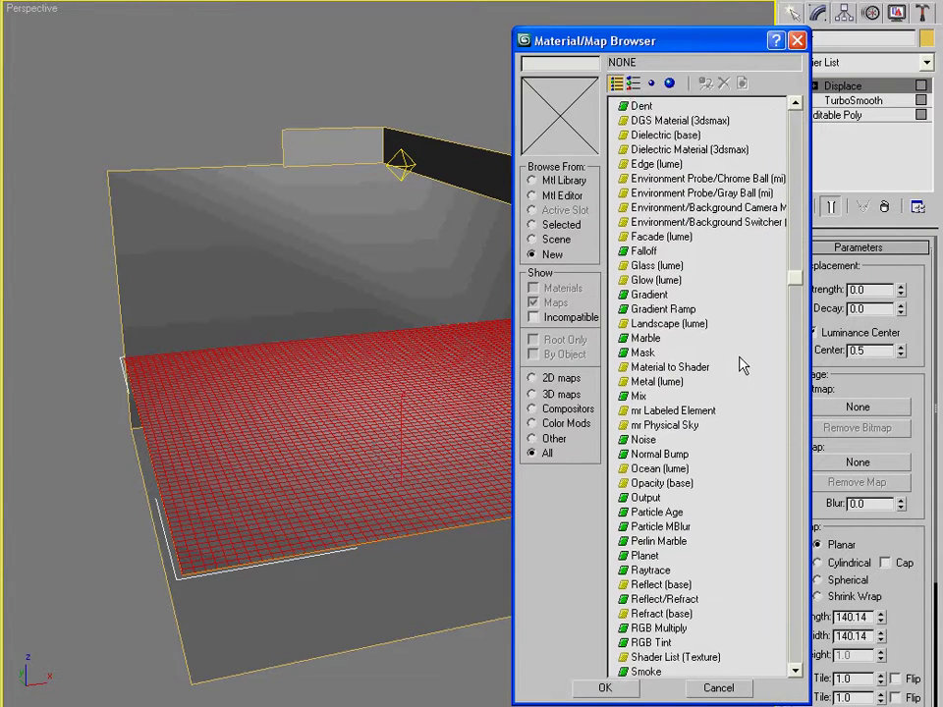
{"action": "left_click", "coordinate": [644, 434]}
{"action": "double_click", "coordinate": [643, 434]}
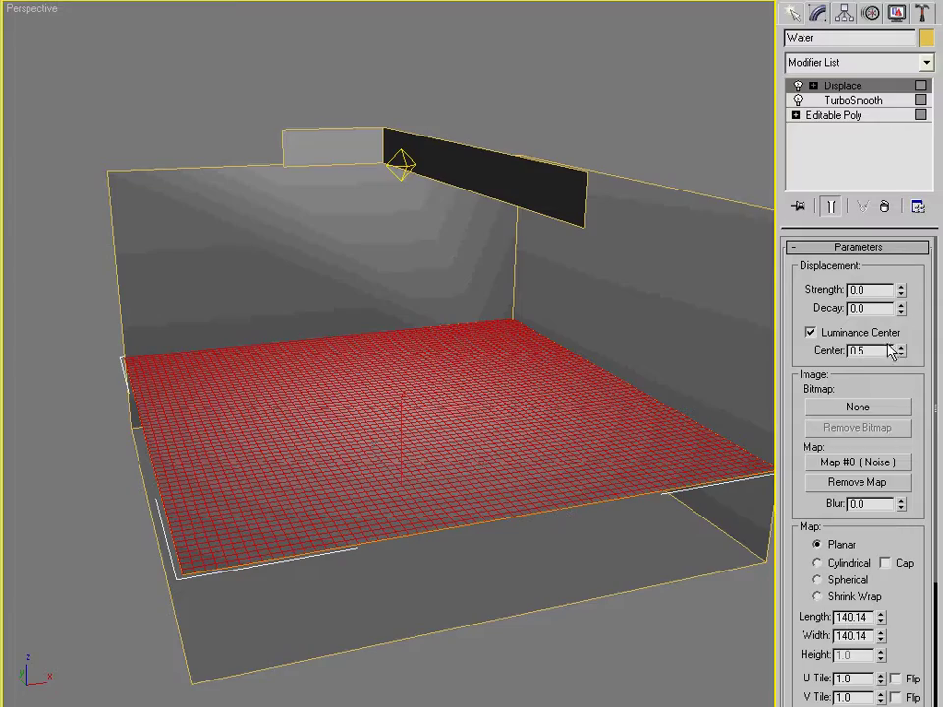
Step: Set the displacement Strength to 11.47 and inspect the waves
{"action": "left_click_drag", "start_coordinate": [900, 289], "coordinate": [753, 176]}
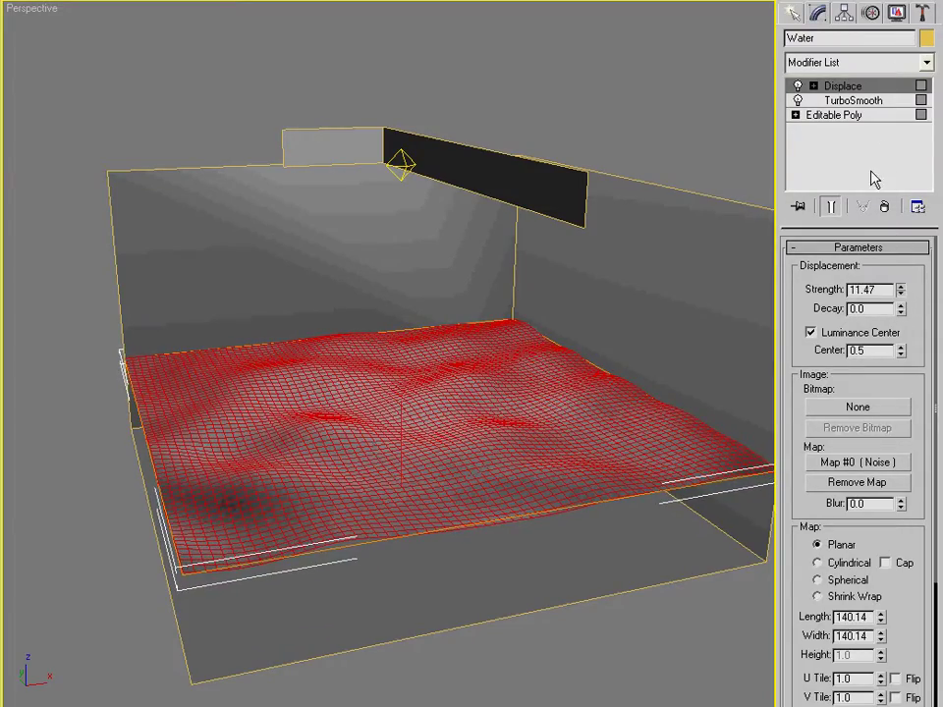
{"action": "middle_click_drag", "start_coordinate": [550, 354], "coordinate": [483, 370], "text": "alt"}
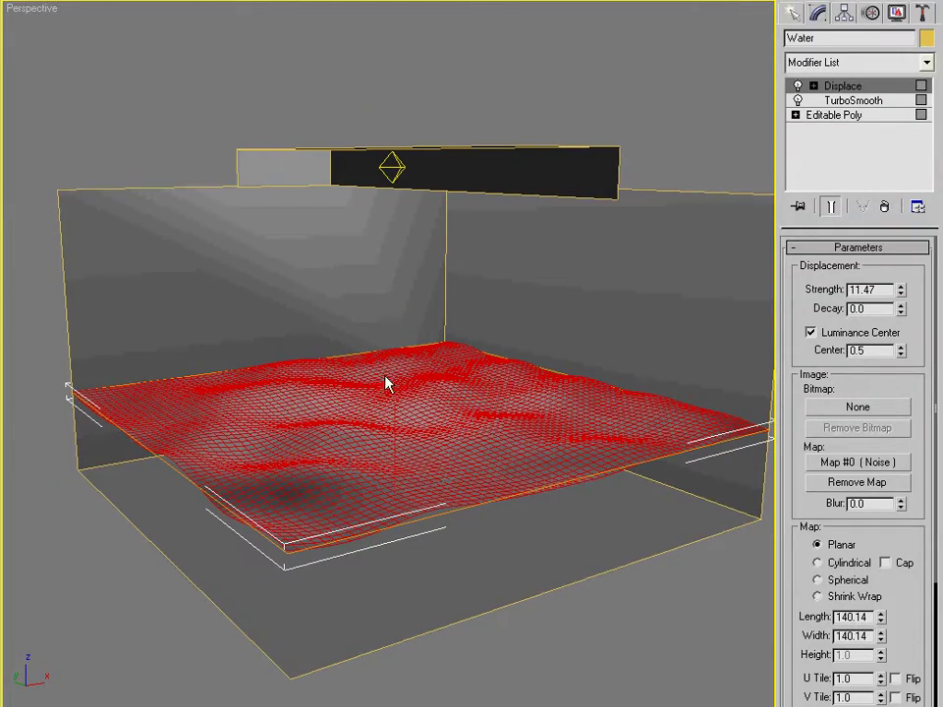
{"action": "middle_click_drag", "start_coordinate": [385, 381], "coordinate": [415, 372], "text": "alt"}
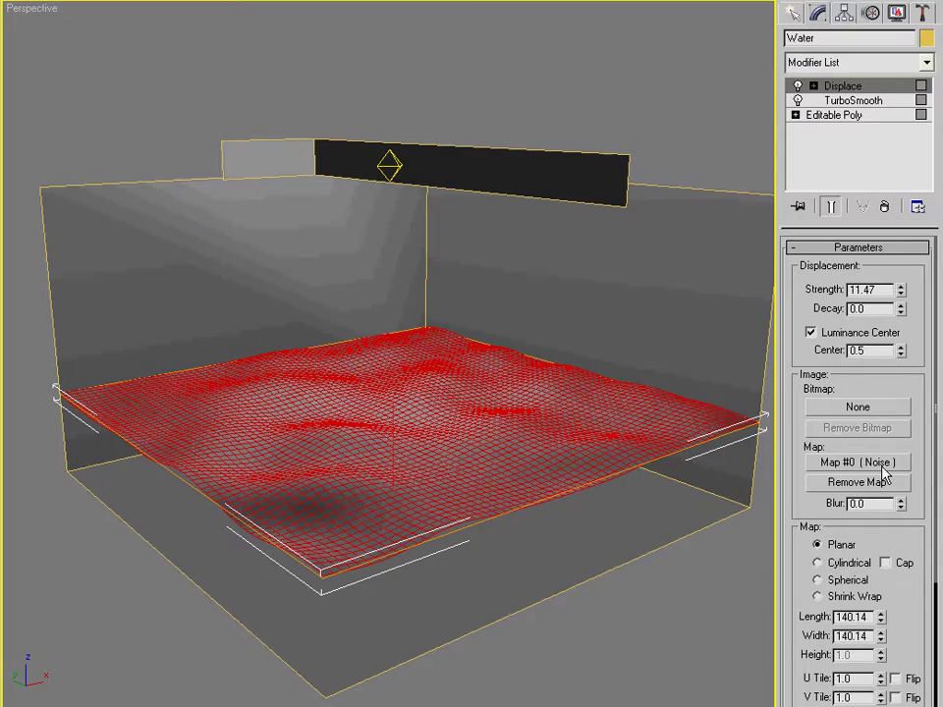
{"action": "left_click", "coordinate": [888, 462]}
{"action": "left_click", "coordinate": [796, 40]}
{"action": "middle_click_drag", "start_coordinate": [629, 246], "coordinate": [491, 368], "text": "alt"}
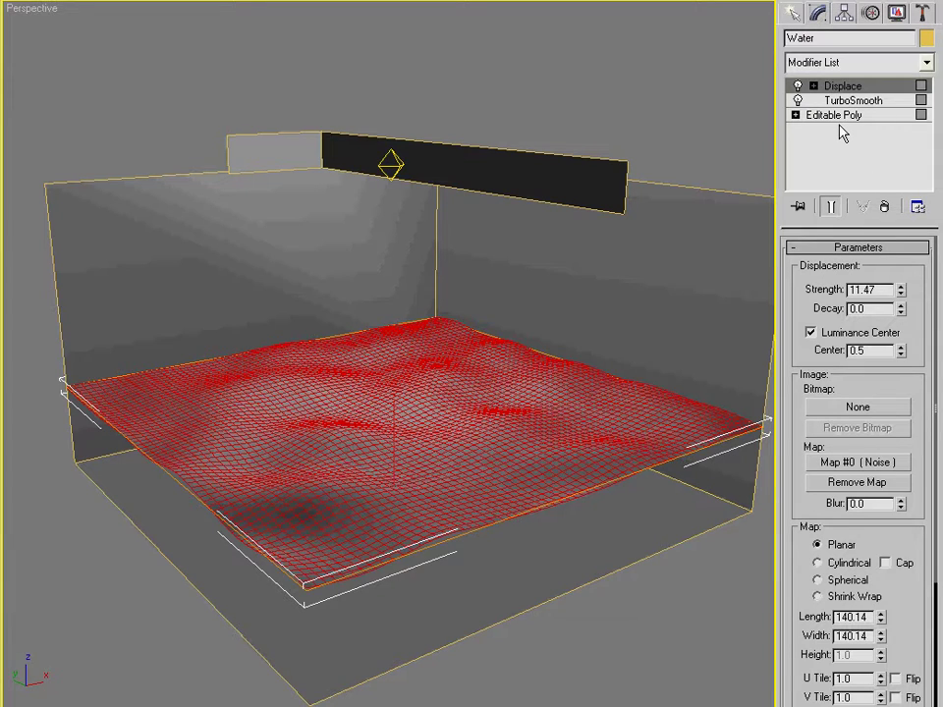
Step: Load a Glass (physics_phen) material into sample slot 2 and assign it to the water plane
{"action": "left_click", "coordinate": [603, 1]}
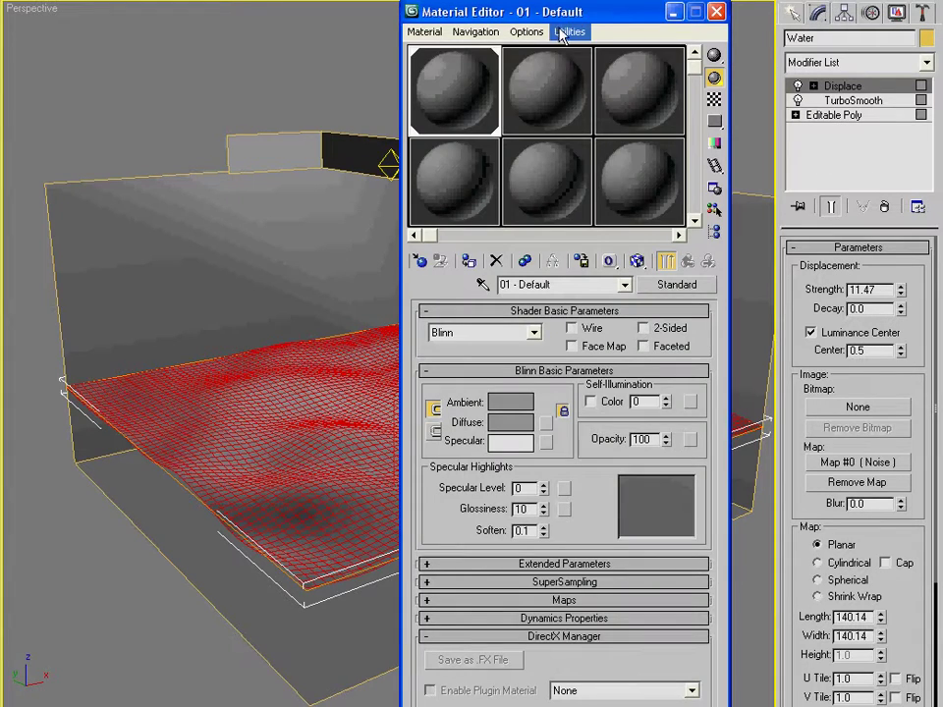
{"action": "left_click_drag", "start_coordinate": [559, 12], "coordinate": [763, 20]}
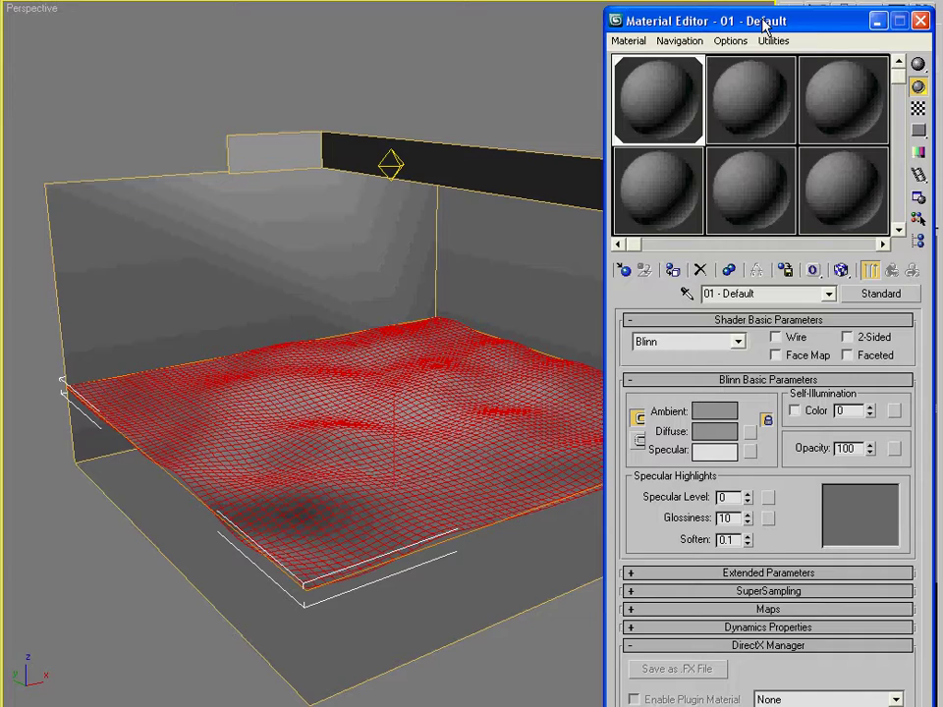
{"action": "left_click", "coordinate": [762, 95]}
{"action": "left_click", "coordinate": [880, 294]}
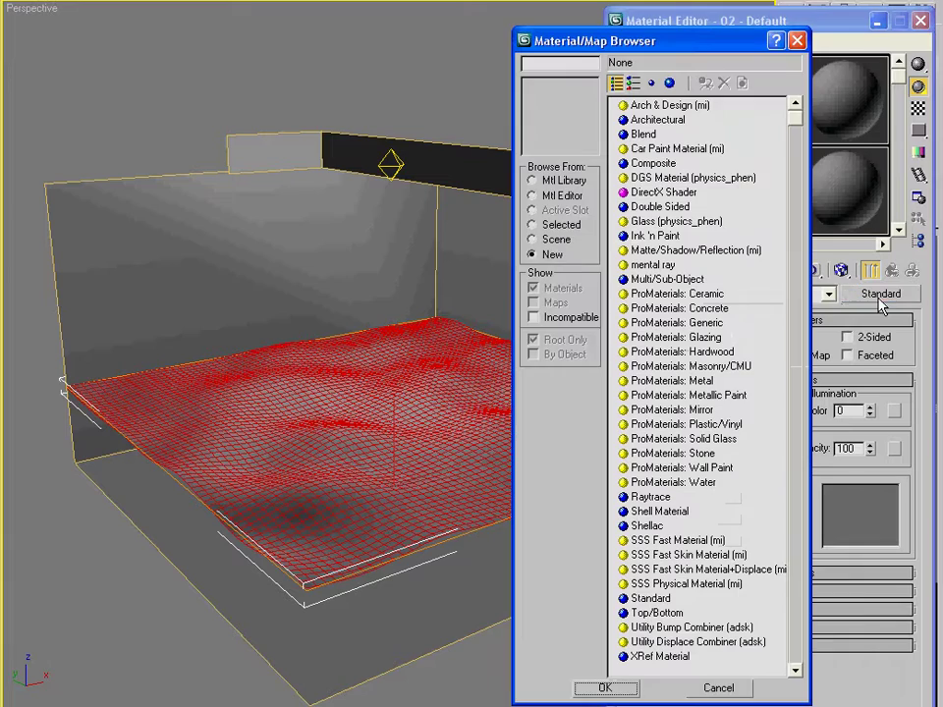
{"action": "left_click", "coordinate": [706, 223]}
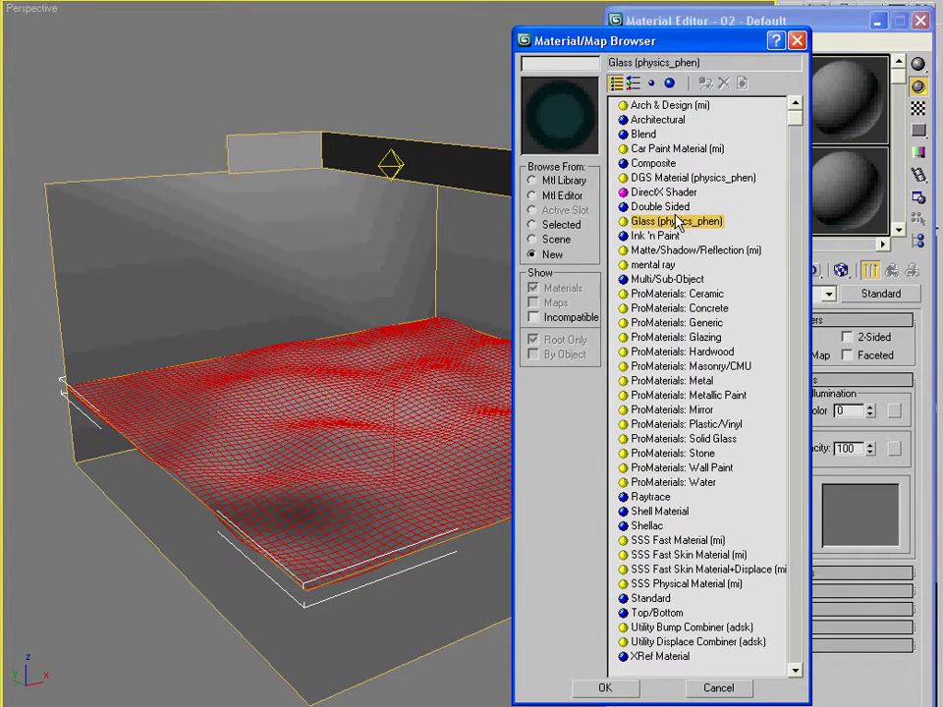
{"action": "double_click", "coordinate": [643, 223]}
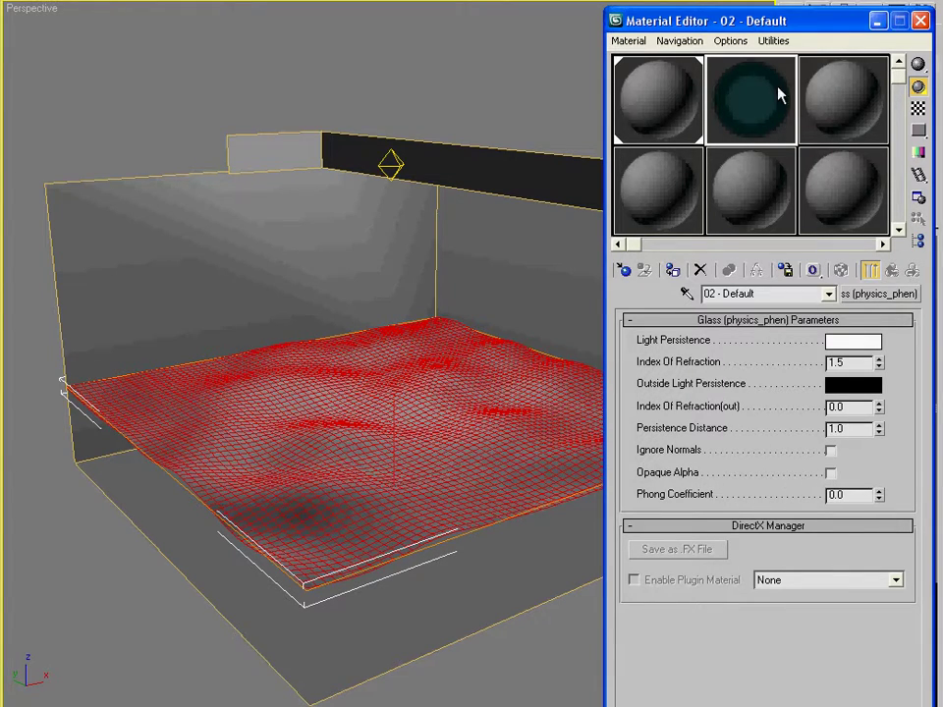
{"action": "left_click", "coordinate": [673, 272]}
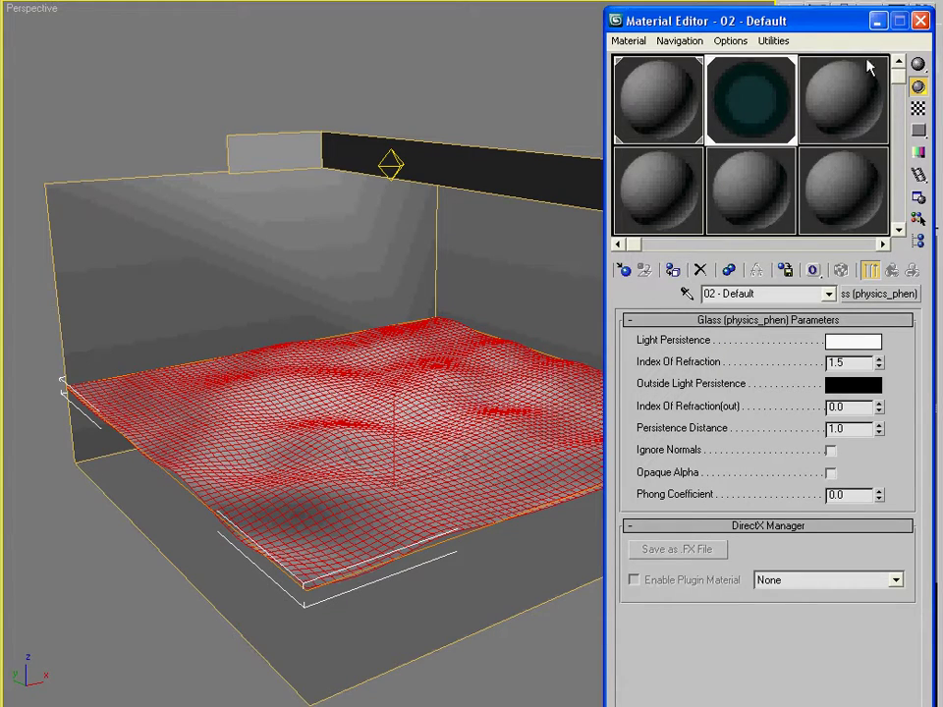
{"action": "left_click", "coordinate": [921, 21]}
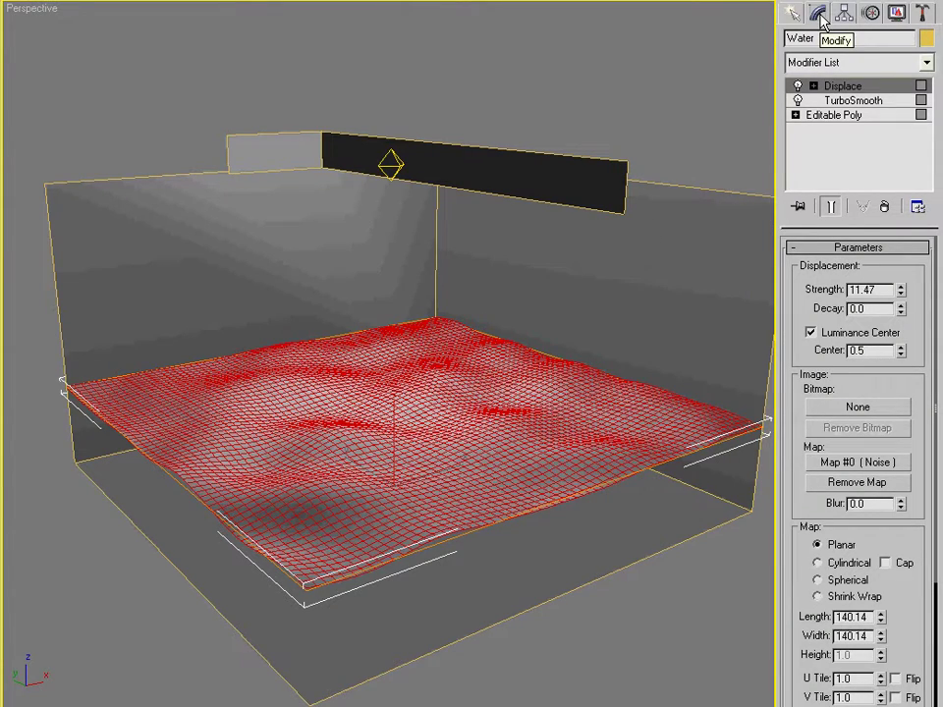
{"action": "key", "text": "F10"}
Step: Tick Caustics Enable under Caustics and GI in the mental ray Indirect Illumination settings
{"action": "left_click_drag", "start_coordinate": [697, 34], "coordinate": [825, 37]}
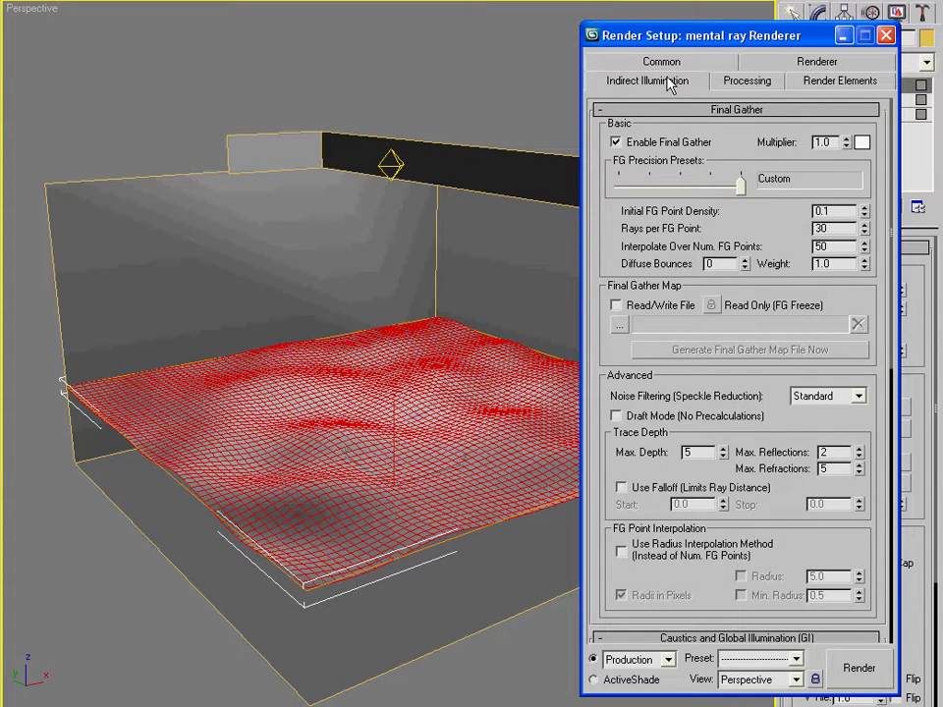
{"action": "scroll", "coordinate": [776, 245], "scroll_direction": "down", "scroll_amount": 5}
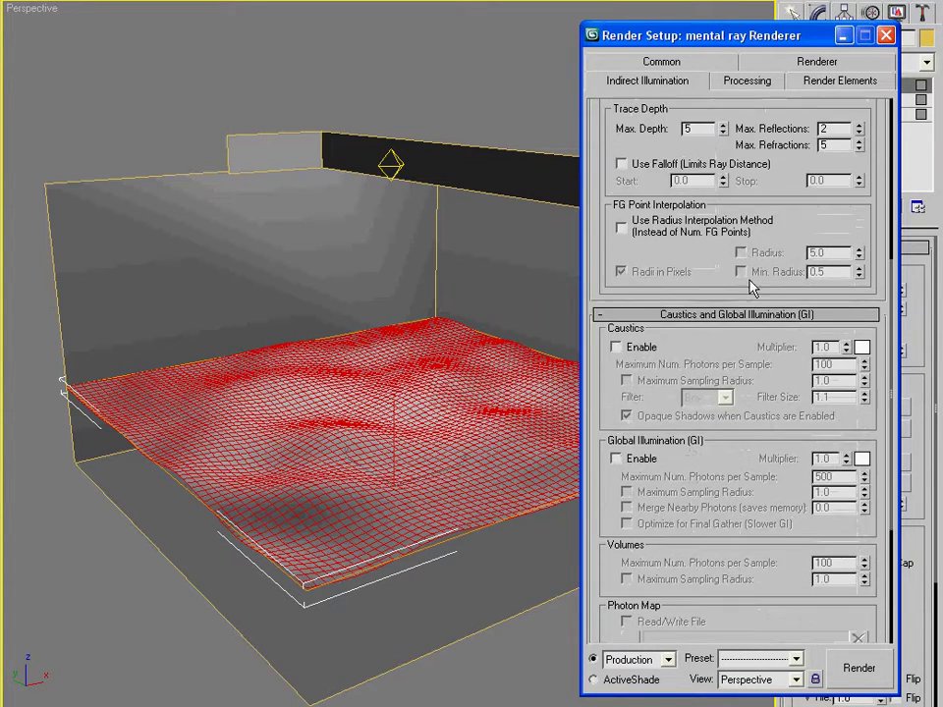
{"action": "scroll", "coordinate": [754, 275], "scroll_direction": "down", "scroll_amount": 5}
{"action": "scroll", "coordinate": [747, 262], "scroll_direction": "up", "scroll_amount": 2}
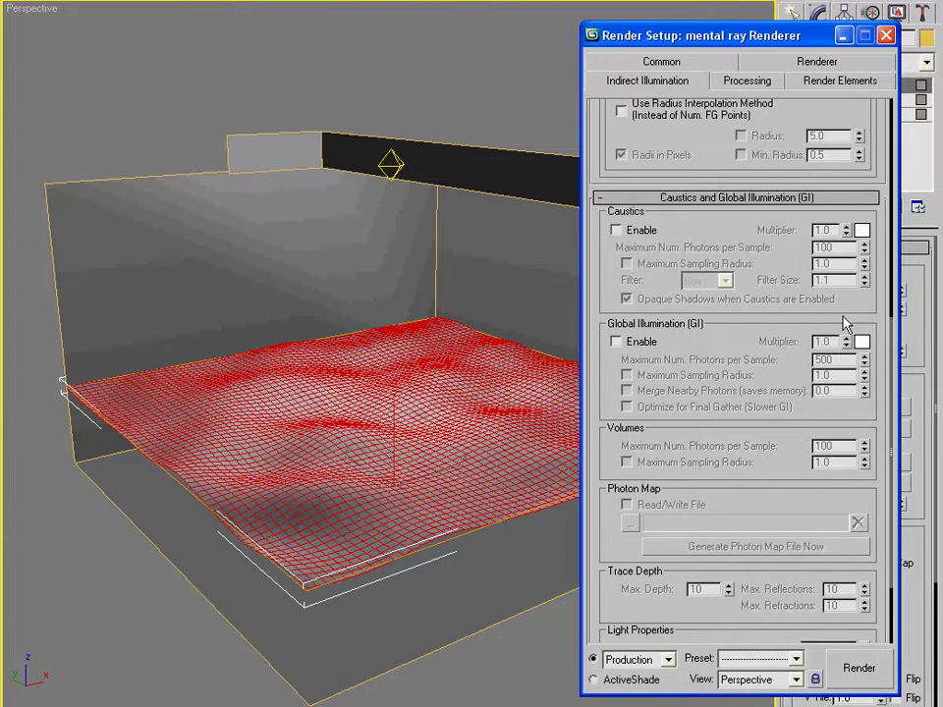
{"action": "left_click", "coordinate": [616, 229]}
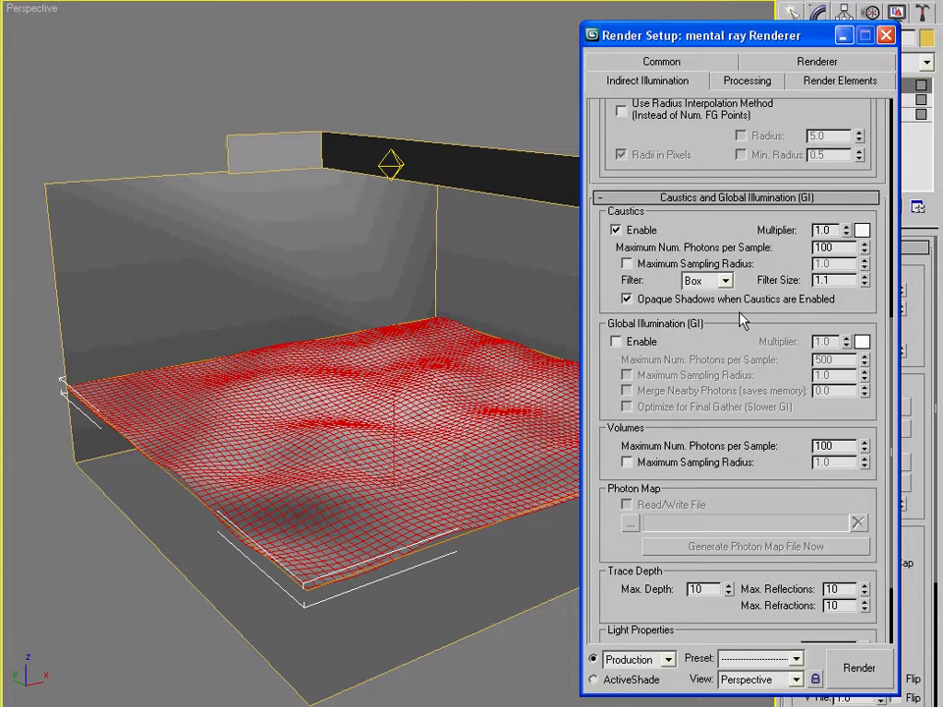
{"action": "scroll", "coordinate": [735, 295], "scroll_direction": "down", "scroll_amount": 3}
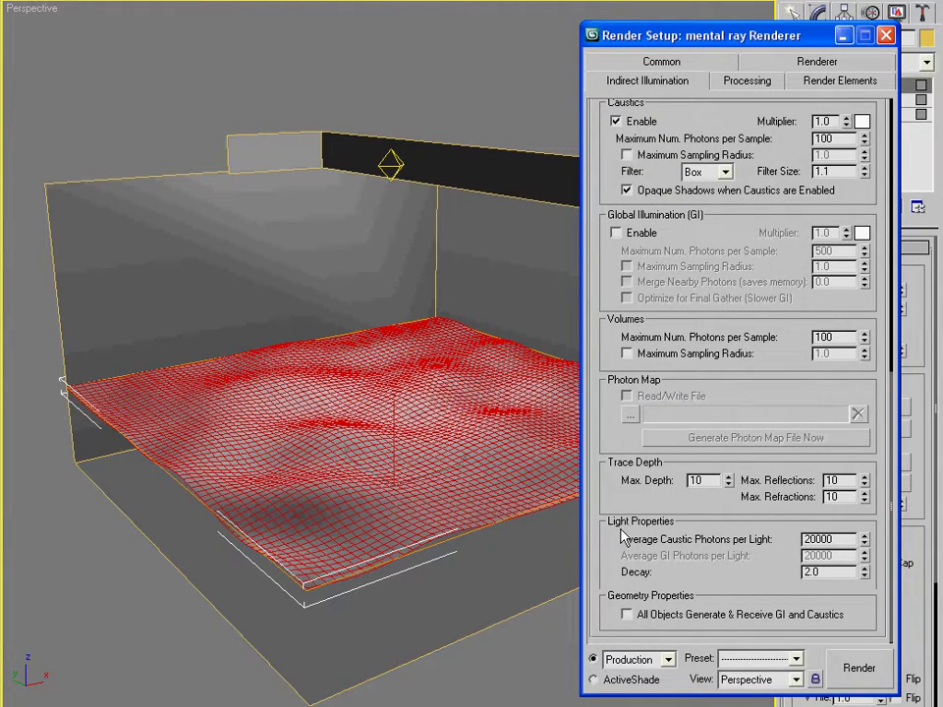
Step: Enable All Objects Generate & Receive caustics, with 200000 photons per light and decay 1.75
{"action": "left_click", "coordinate": [627, 614]}
{"action": "type", "text": "00"}
{"action": "key", "text": "BackSpace"}
{"action": "type", "text": "1.75"}
{"action": "left_click", "coordinate": [885, 35]}
Step: Render a low Perspective view to inspect the caustic patterns beneath the glass water
{"action": "middle_click_drag", "start_coordinate": [521, 307], "coordinate": [499, 324], "text": "alt"}
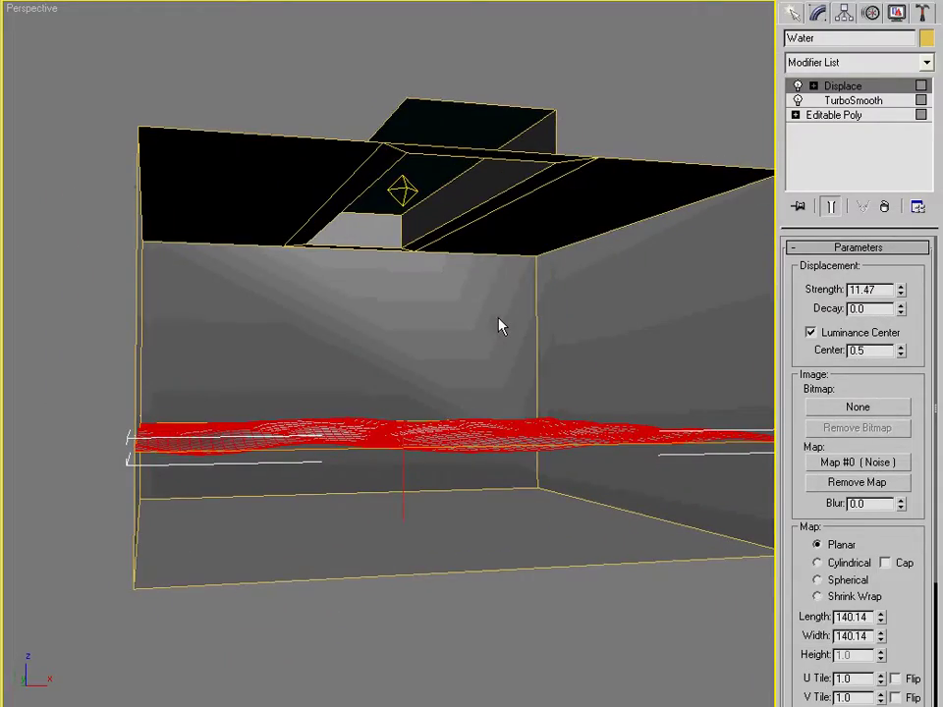
{"action": "key", "text": "shift+q"}
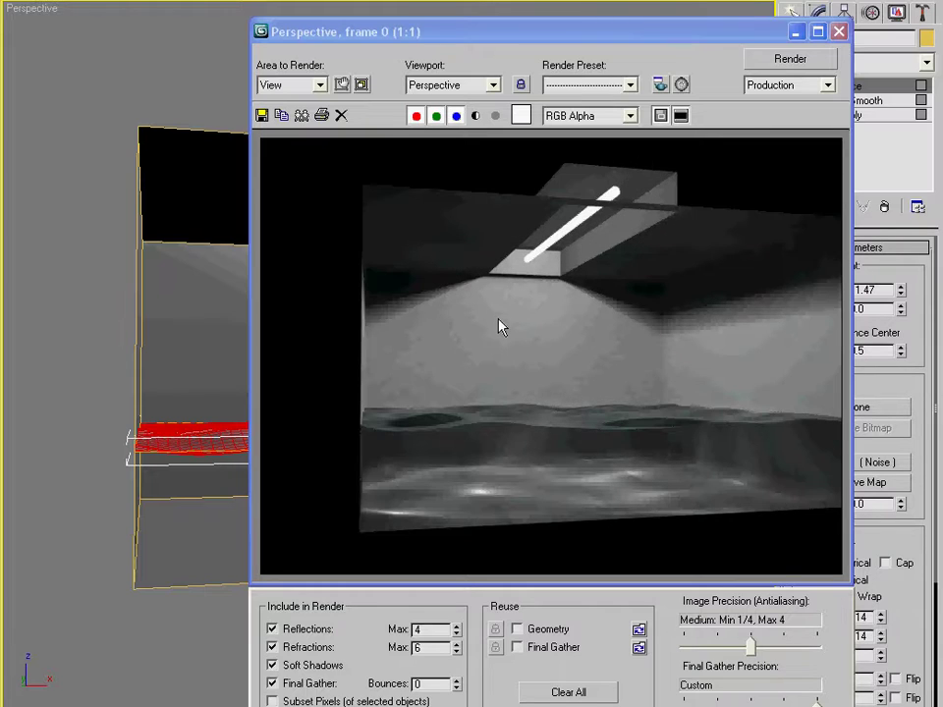
{"action": "left_click_drag", "start_coordinate": [646, 33], "coordinate": [530, 23]}
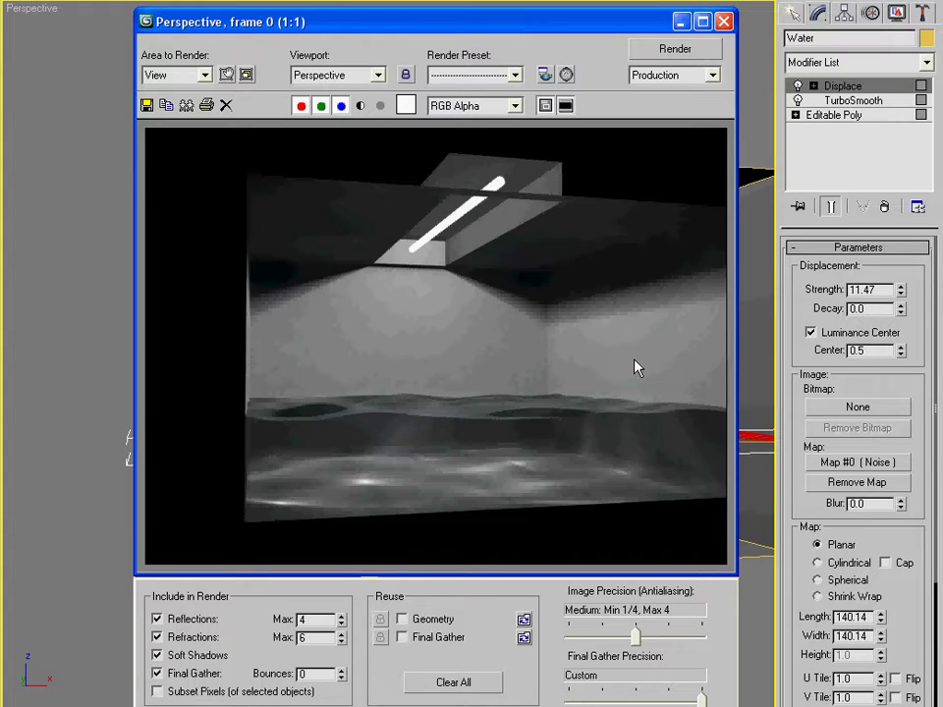
{"action": "left_click", "coordinate": [725, 21]}
{"action": "middle_click_drag", "start_coordinate": [457, 348], "coordinate": [332, 313], "text": "alt"}
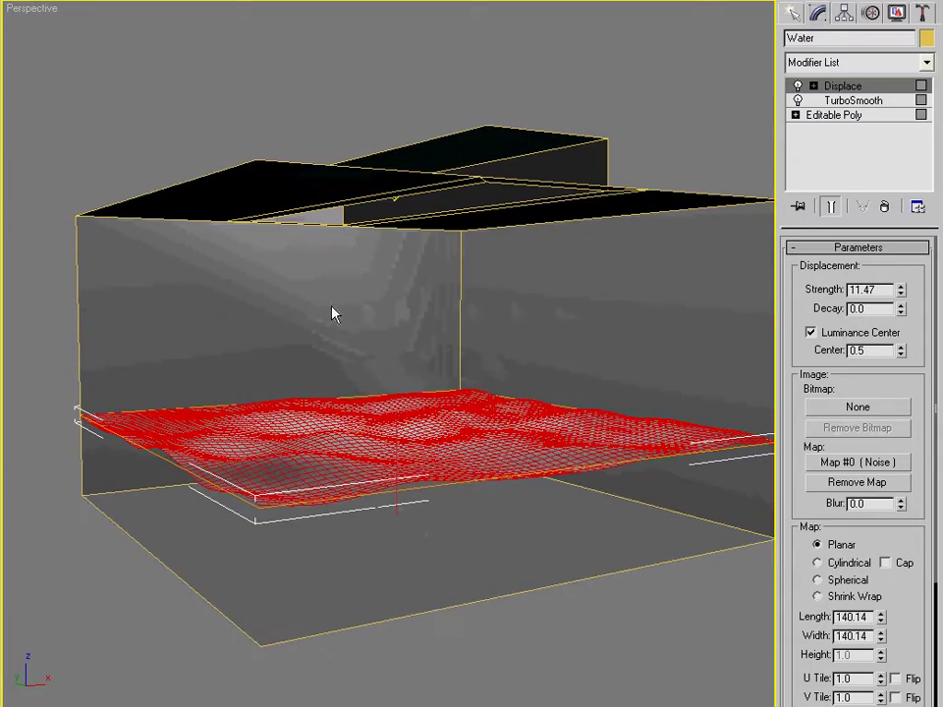
{"action": "scroll", "coordinate": [488, 348], "scroll_direction": "down", "scroll_amount": 1}
{"action": "scroll", "coordinate": [475, 341], "scroll_direction": "up", "scroll_amount": 3}
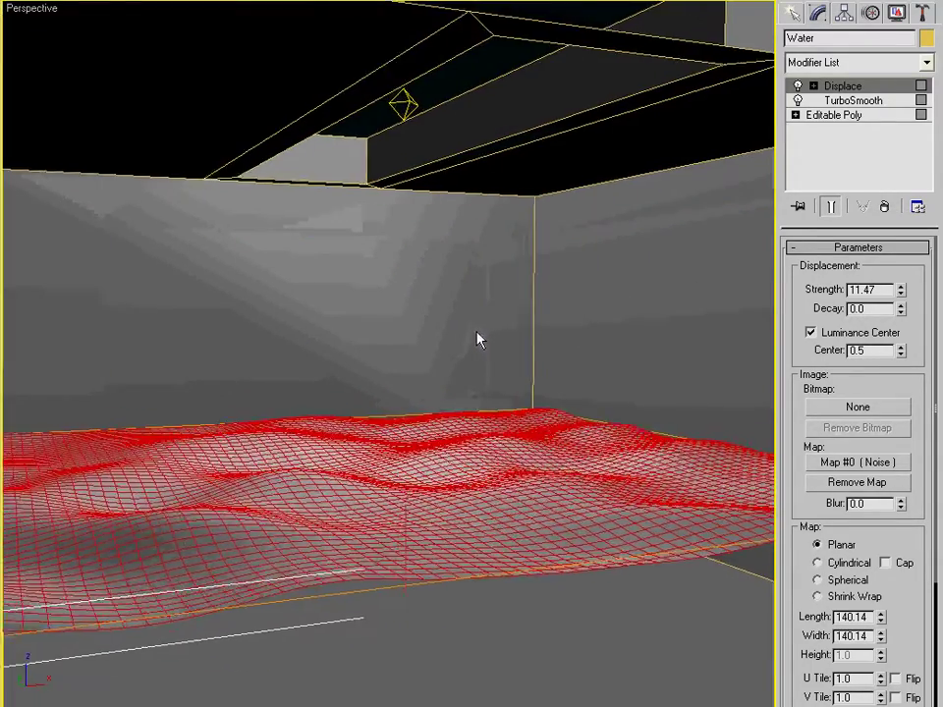
{"action": "scroll", "coordinate": [480, 337], "scroll_direction": "down", "scroll_amount": 2}
{"action": "scroll", "coordinate": [480, 343], "scroll_direction": "up", "scroll_amount": 1}
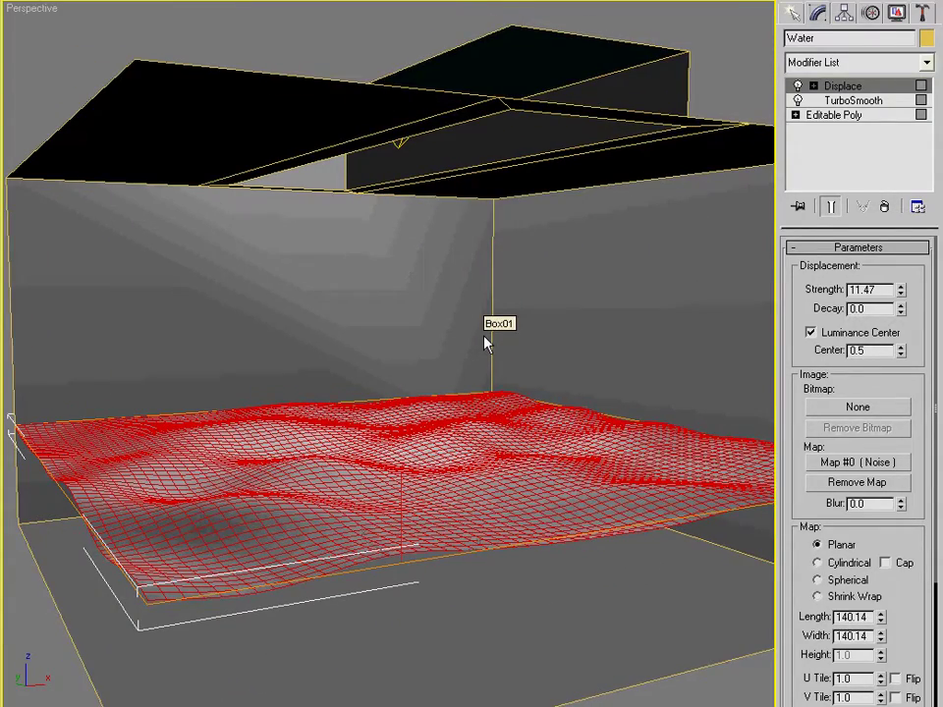